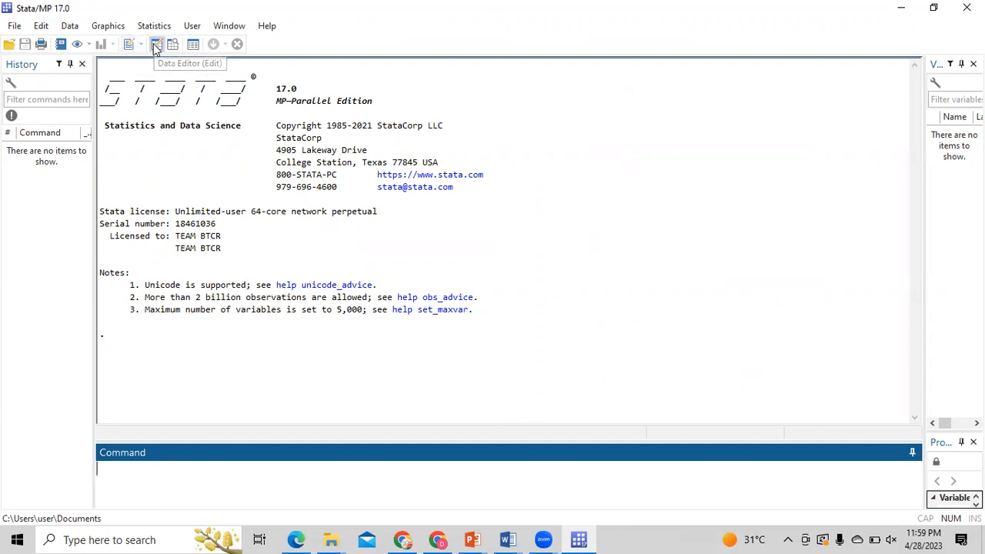
- Open an empty Data Editor in edit mode, and find and open the folder that contains data full.dta
{"action": "left_click", "coordinate": [156, 44]}
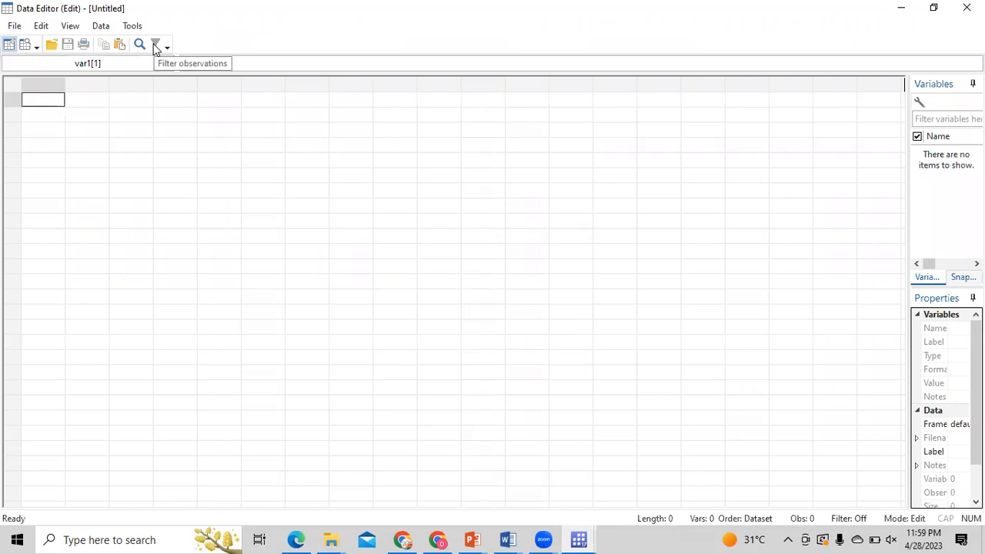
{"action": "left_click", "coordinate": [901, 10]}
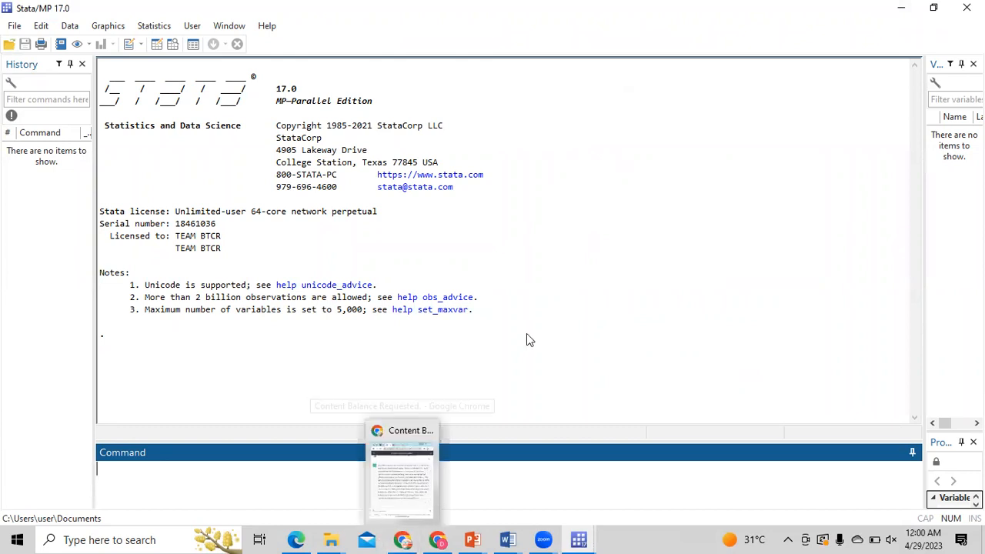
{"action": "left_click", "coordinate": [89, 540]}
{"action": "type", "text": "yasir"}
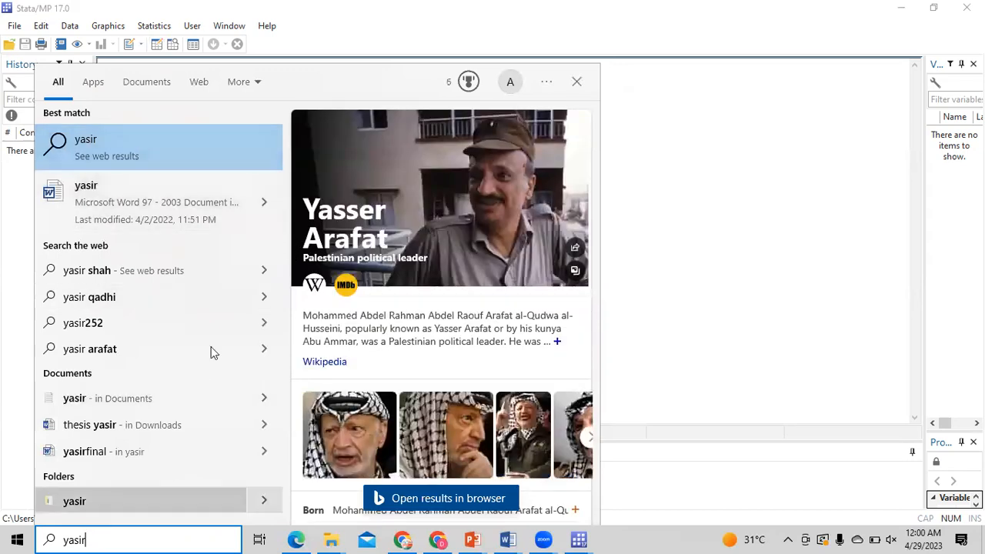
{"action": "left_click", "coordinate": [140, 496]}
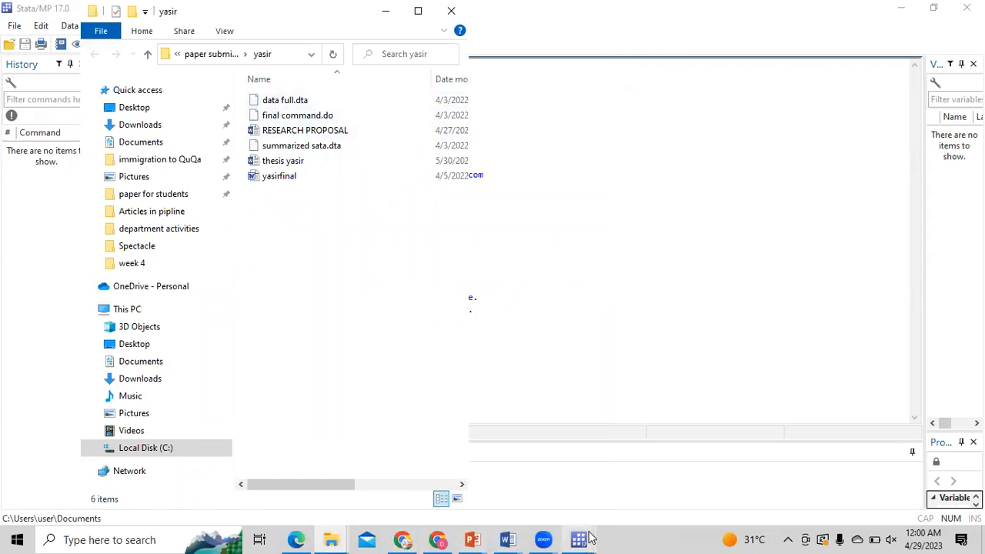
- Load data full.dta from the folder into the Data Editor and show the editor at full size
{"action": "mouse_move", "coordinate": [590, 538]}
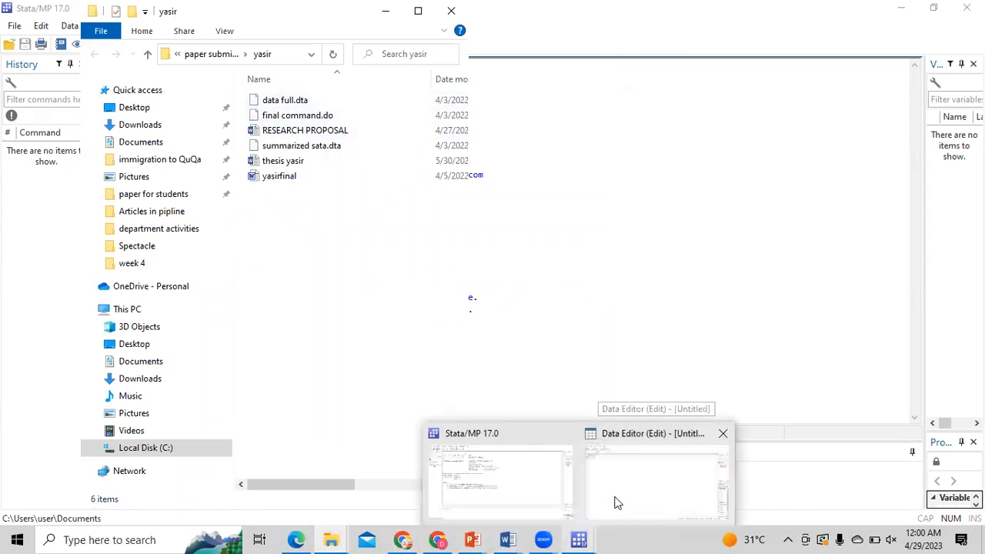
{"action": "left_click", "coordinate": [615, 503]}
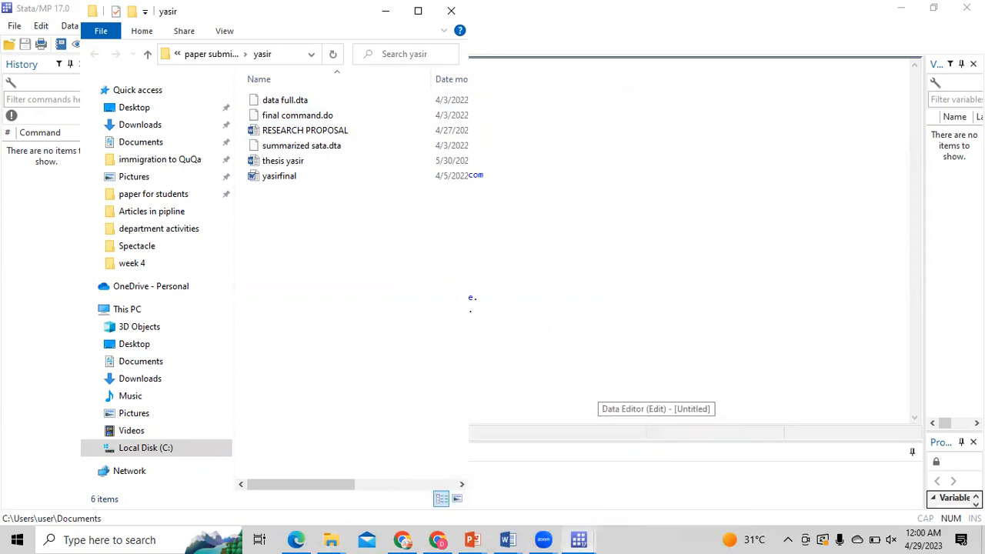
{"action": "left_click", "coordinate": [933, 7]}
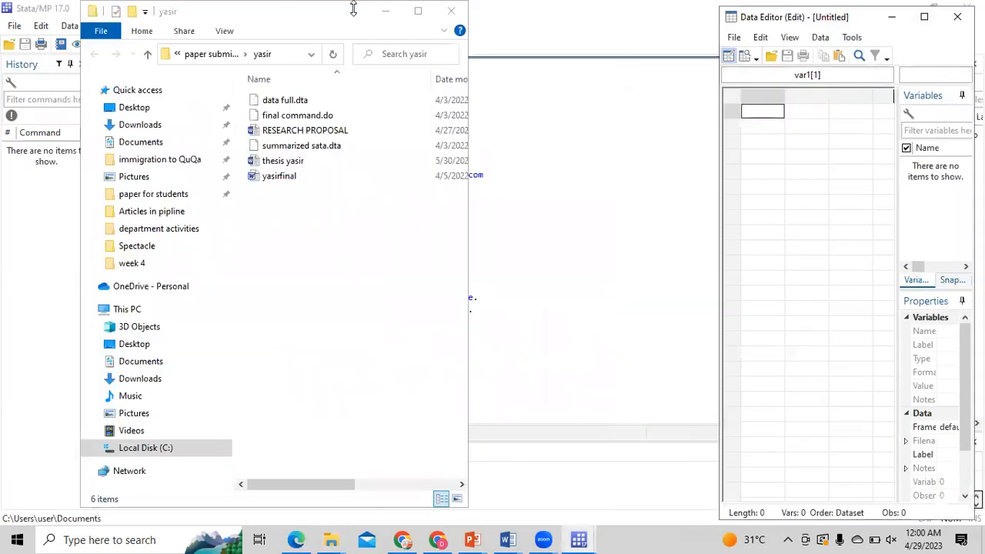
{"action": "left_click", "coordinate": [323, 101]}
{"action": "left_click_drag", "start_coordinate": [323, 106], "coordinate": [823, 192]}
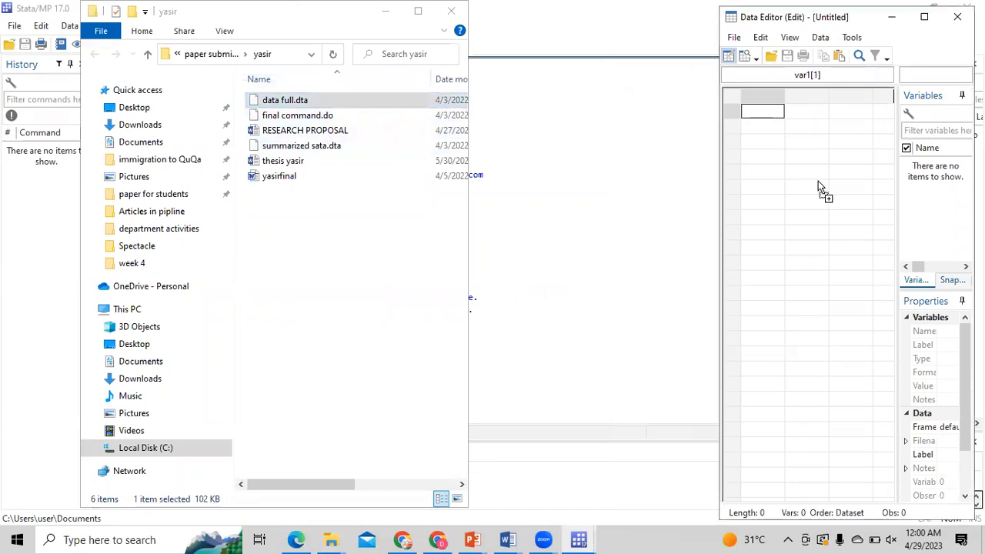
{"action": "left_click", "coordinate": [385, 11]}
{"action": "left_click", "coordinate": [925, 17]}
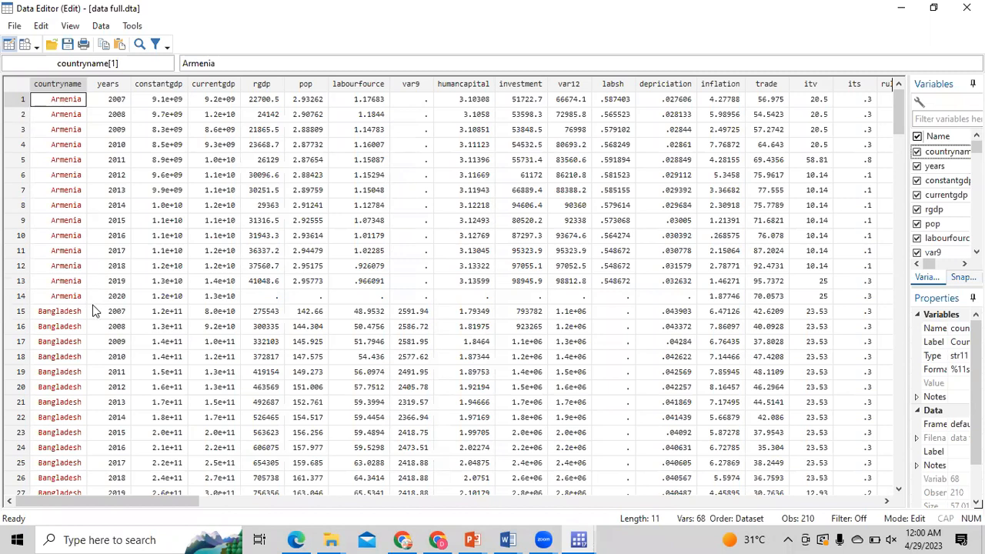
- Look through the dataset's variables along the Armenia 2017 observation, from countryname to past the last column
{"action": "left_click", "coordinate": [68, 254]}
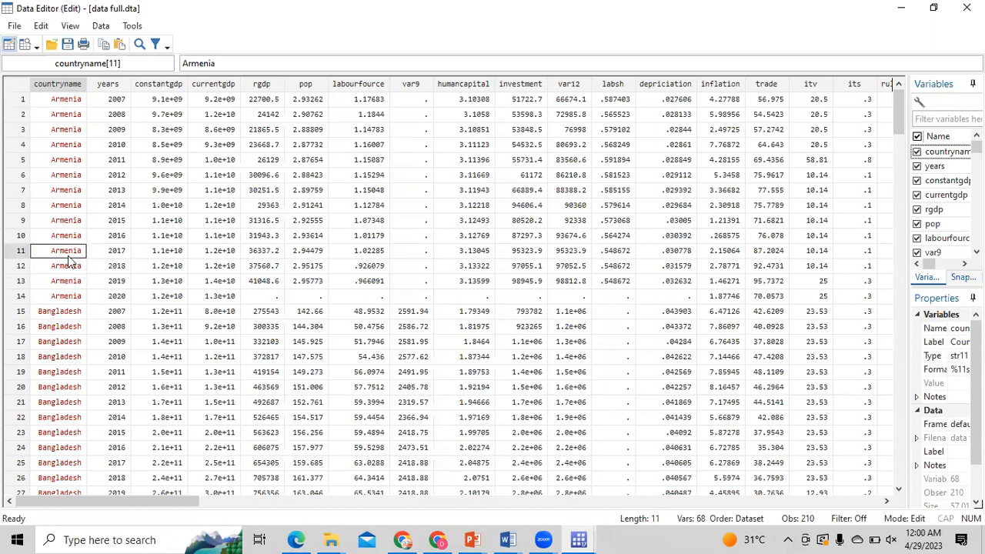
{"action": "key", "text": "Right"}
{"action": "key", "text": "Right"}
{"action": "key", "text": "Right"}
{"action": "key", "text": "Right"}
{"action": "key", "text": "Right"}
{"action": "key", "text": "Right"}
{"action": "key", "text": "Right"}
{"action": "key", "text": "Right"}
{"action": "key", "text": "Right"}
{"action": "key", "text": "Right"}
{"action": "key", "text": "Right"}
{"action": "key", "text": "Right"}
{"action": "key", "text": "Right"}
{"action": "key", "text": "Right"}
{"action": "key", "text": "Right"}
{"action": "key", "text": "Right"}
{"action": "key", "text": "Right"}
{"action": "key", "text": "Right"}
{"action": "key", "text": "Right"}
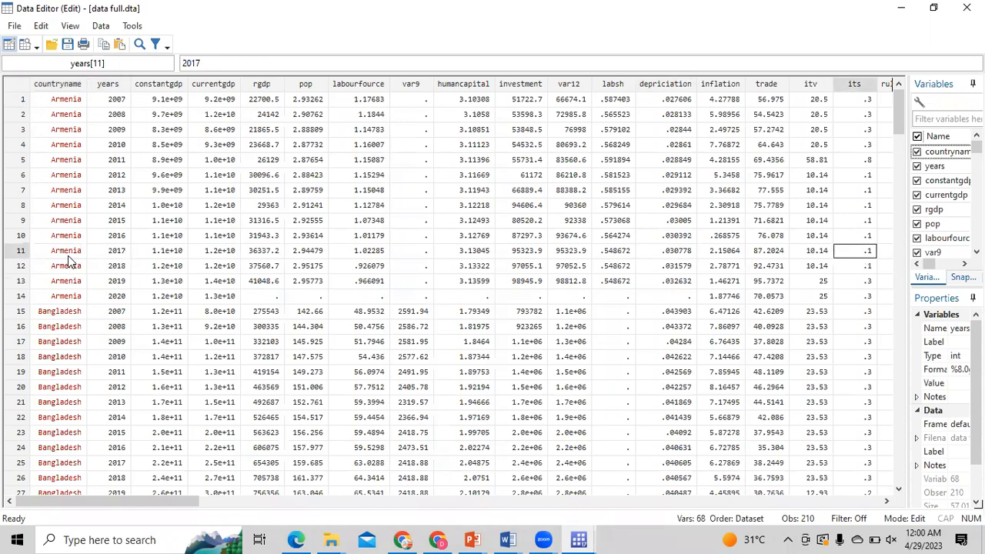
{"action": "key", "text": "Right"}
{"action": "key", "text": "Right"}
{"action": "key", "text": "Right"}
{"action": "key", "text": "Right"}
{"action": "key", "text": "Right"}
{"action": "key", "text": "Right"}
{"action": "key", "text": "Right"}
{"action": "key", "text": "Right"}
{"action": "key", "text": "Right"}
{"action": "key", "text": "Right"}
{"action": "key", "text": "Right"}
{"action": "key", "text": "Right"}
{"action": "key", "text": "Right"}
{"action": "key", "text": "Right"}
{"action": "key", "text": "Right"}
{"action": "key", "text": "Right"}
{"action": "key", "text": "Right"}
{"action": "key", "text": "Right"}
{"action": "key", "text": "Right"}
{"action": "key", "text": "Right"}
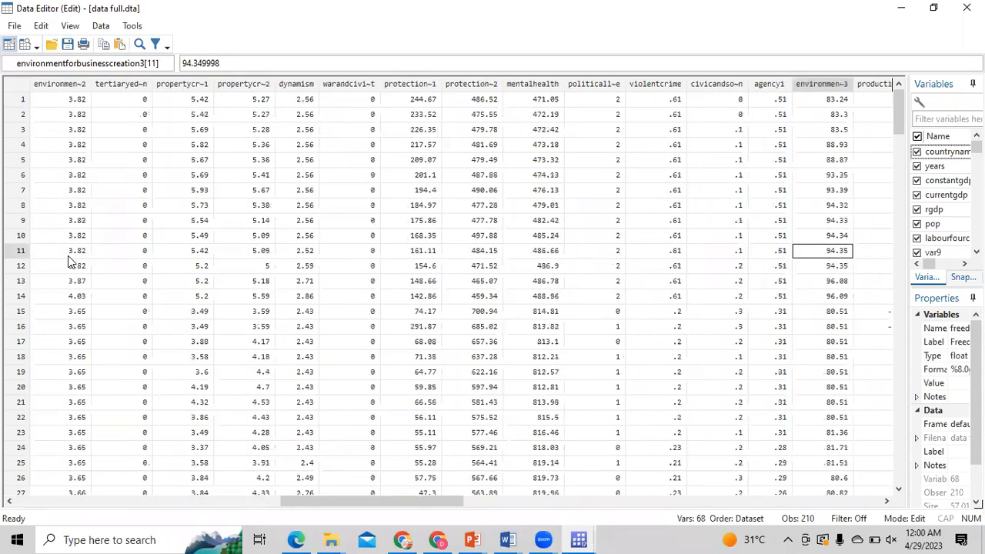
{"action": "key", "text": "Right"}
{"action": "key", "text": "Right"}
{"action": "key", "text": "Right"}
{"action": "key", "text": "Right"}
{"action": "key", "text": "Right"}
{"action": "key", "text": "Right"}
{"action": "key", "text": "Right"}
{"action": "key", "text": "Right"}
{"action": "key", "text": "Right"}
{"action": "key", "text": "Right"}
{"action": "key", "text": "Right"}
{"action": "key", "text": "Right"}
{"action": "key", "text": "Right"}
{"action": "key", "text": "Right"}
{"action": "key", "text": "Right"}
{"action": "key", "text": "Right"}
{"action": "key", "text": "Right"}
{"action": "key", "text": "Right"}
{"action": "key", "text": "Right"}
{"action": "key", "text": "Right"}
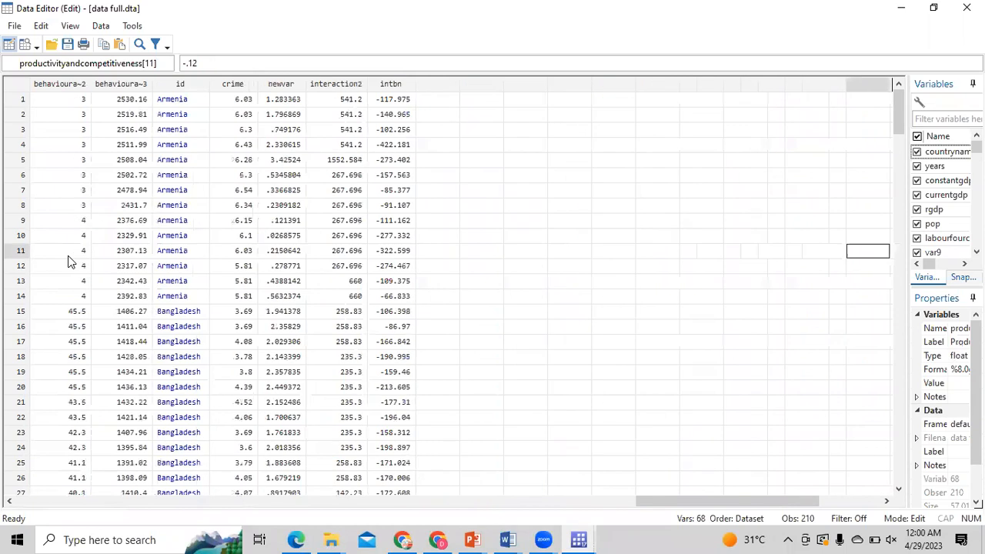
- Go back to the id variable and examine the numeric codes behind its Armenia and Bangladesh labels
{"action": "key", "text": "Left"}
{"action": "key", "text": "Left"}
{"action": "key", "text": "Left"}
{"action": "key", "text": "Left"}
{"action": "key", "text": "Left"}
{"action": "key", "text": "Left"}
{"action": "key", "text": "Left"}
{"action": "key", "text": "Left"}
{"action": "key", "text": "Left"}
{"action": "key", "text": "Left"}
{"action": "key", "text": "Left"}
{"action": "key", "text": "Left"}
{"action": "key", "text": "Left"}
{"action": "key", "text": "Left"}
{"action": "key", "text": "Left"}
{"action": "key", "text": "Left"}
{"action": "key", "text": "Right"}
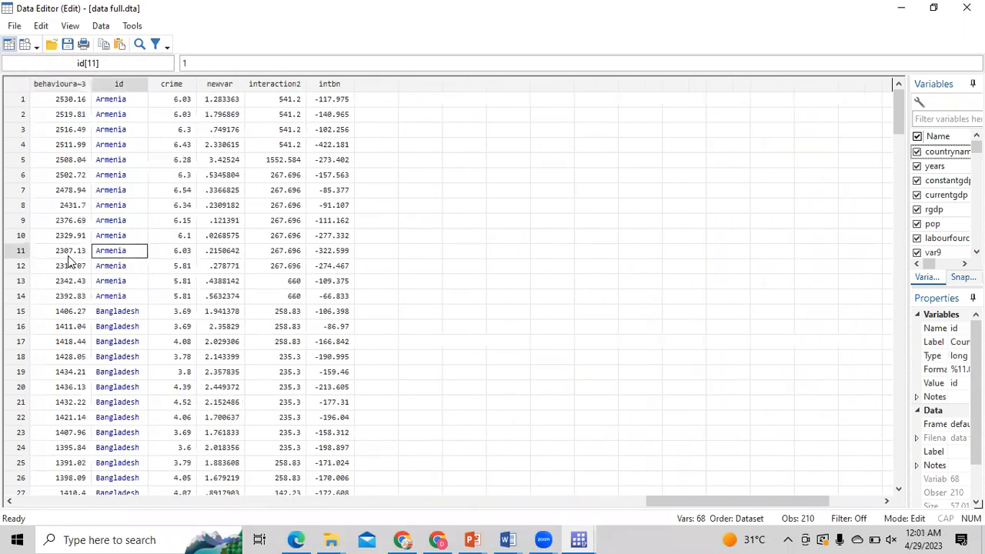
{"action": "left_click", "coordinate": [107, 104]}
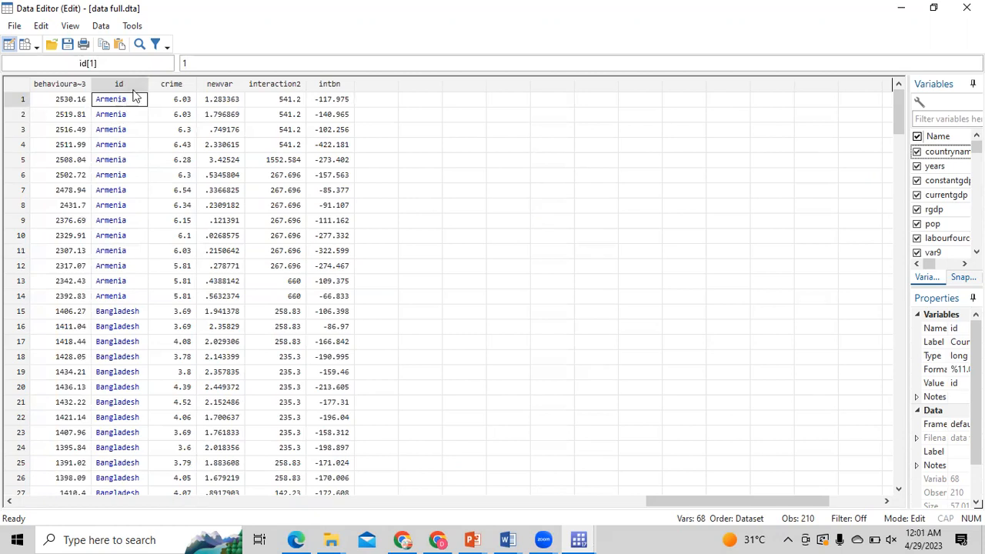
{"action": "left_click", "coordinate": [130, 331]}
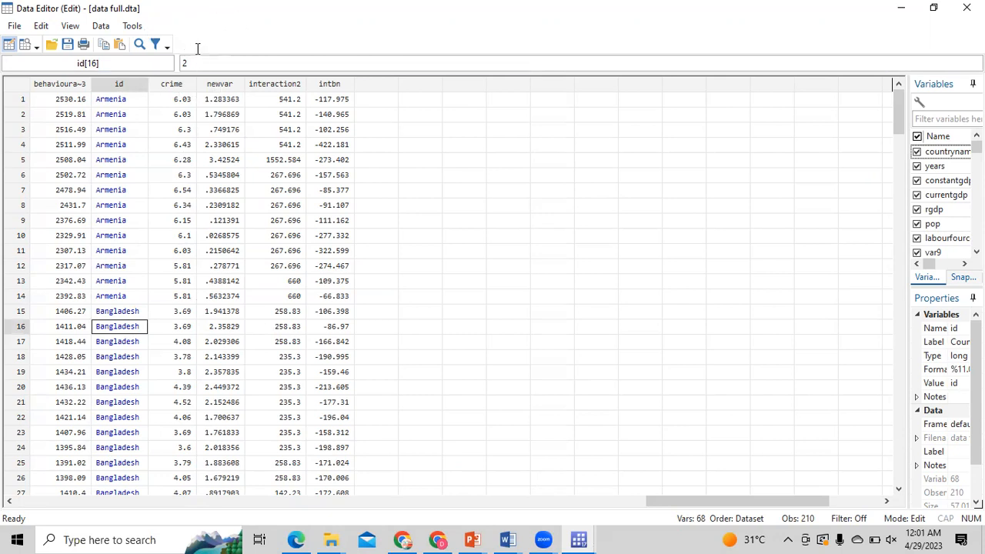
- Examine the id column downward from the Bangladesh observations through the rest of the dataset
{"action": "left_click", "coordinate": [107, 444]}
{"action": "key", "text": "Down"}
{"action": "key", "text": "Down"}
{"action": "key", "text": "Down"}
{"action": "key", "text": "Down"}
{"action": "key", "text": "Down"}
{"action": "key", "text": "Down"}
{"action": "key", "text": "Down"}
{"action": "key", "text": "Down"}
{"action": "key", "text": "Down"}
{"action": "key", "text": "Down"}
{"action": "key", "text": "Down"}
{"action": "key", "text": "Down"}
{"action": "key", "text": "Down"}
{"action": "key", "text": "Down"}
{"action": "key", "text": "Down"}
{"action": "key", "text": "Down"}
{"action": "key", "text": "Down"}
{"action": "key", "text": "Down"}
{"action": "key", "text": "Down"}
{"action": "key", "text": "Down"}
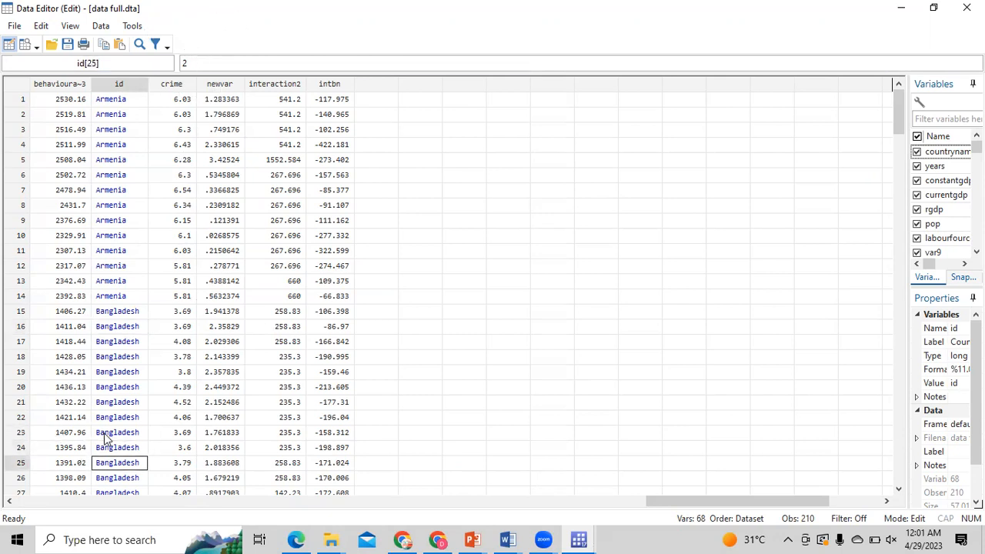
{"action": "key", "text": "Down"}
{"action": "key", "text": "Down"}
{"action": "key", "text": "Down"}
{"action": "key", "text": "Down"}
{"action": "key", "text": "Down"}
{"action": "key", "text": "Down"}
{"action": "key", "text": "Down"}
{"action": "key", "text": "Down"}
{"action": "key", "text": "Down"}
{"action": "key", "text": "Down"}
{"action": "key", "text": "Down"}
{"action": "key", "text": "Down"}
{"action": "key", "text": "Down"}
{"action": "key", "text": "Down"}
{"action": "key", "text": "Down"}
{"action": "key", "text": "Down"}
{"action": "key", "text": "Down"}
{"action": "key", "text": "Down"}
{"action": "key", "text": "Down"}
{"action": "key", "text": "Down"}
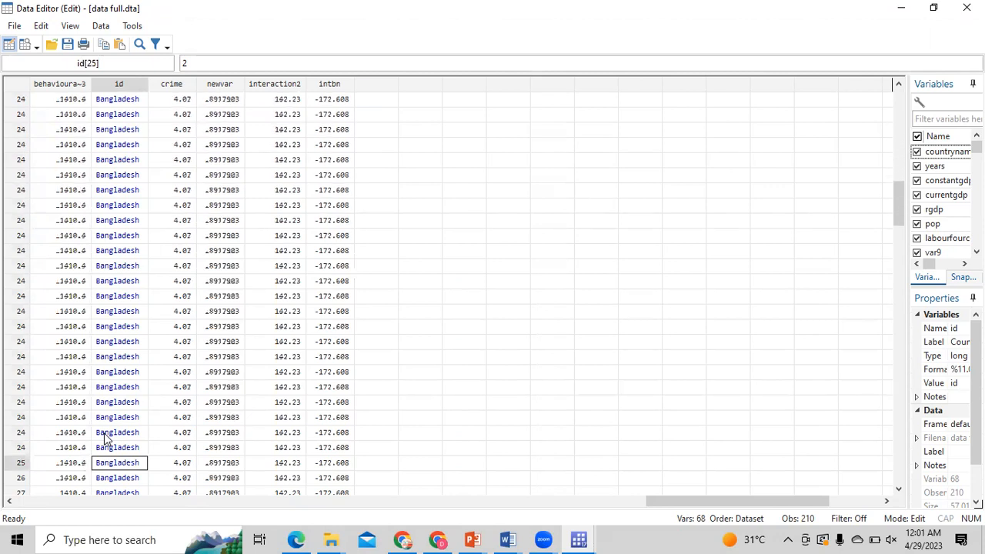
{"action": "key", "text": "Down"}
{"action": "key", "text": "Down"}
{"action": "key", "text": "Down"}
{"action": "key", "text": "Down"}
{"action": "key", "text": "Down"}
{"action": "key", "text": "Down"}
{"action": "key", "text": "Down"}
{"action": "key", "text": "Down"}
{"action": "key", "text": "Down"}
{"action": "key", "text": "Down"}
{"action": "key", "text": "Down"}
{"action": "key", "text": "Down"}
{"action": "key", "text": "Down"}
{"action": "key", "text": "Down"}
{"action": "key", "text": "Down"}
{"action": "key", "text": "Down"}
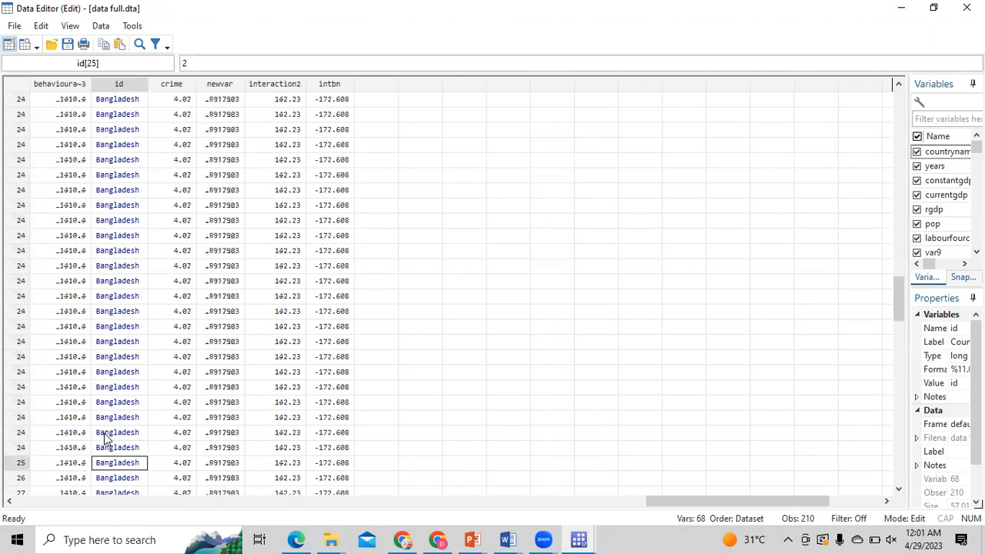
- Look back across the Philippines 2009 observation from the id variable to the countryname column
{"action": "key", "text": "Left"}
{"action": "key", "text": "Left"}
{"action": "key", "text": "Left"}
{"action": "key", "text": "Left"}
{"action": "key", "text": "Left"}
{"action": "key", "text": "Left"}
{"action": "key", "text": "Left"}
{"action": "key", "text": "Left"}
{"action": "key", "text": "Left"}
{"action": "key", "text": "Left"}
{"action": "key", "text": "Left"}
{"action": "key", "text": "Left"}
{"action": "key", "text": "Left"}
{"action": "key", "text": "Left"}
{"action": "key", "text": "Left"}
{"action": "key", "text": "Left"}
{"action": "key", "text": "Left"}
{"action": "key", "text": "Left"}
{"action": "key", "text": "Left"}
{"action": "key", "text": "Left"}
{"action": "key", "text": "Left"}
{"action": "key", "text": "Left"}
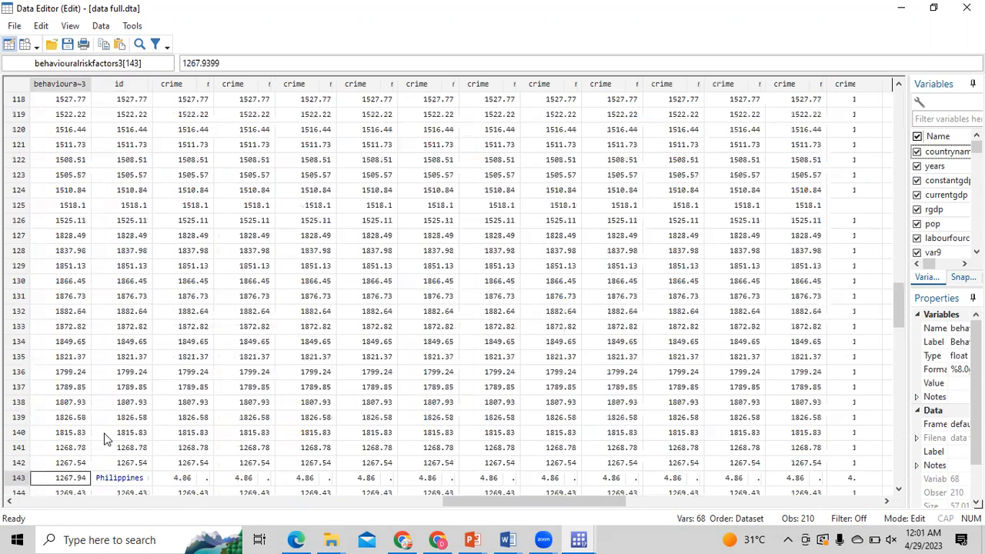
{"action": "key", "text": "Left"}
{"action": "key", "text": "Left"}
{"action": "key", "text": "Left"}
{"action": "key", "text": "Left"}
{"action": "key", "text": "Left"}
{"action": "key", "text": "Left"}
{"action": "key", "text": "Left"}
{"action": "key", "text": "Left"}
{"action": "key", "text": "Left"}
{"action": "key", "text": "Left"}
{"action": "key", "text": "Left"}
{"action": "key", "text": "Left"}
{"action": "key", "text": "Left"}
{"action": "key", "text": "Left"}
{"action": "key", "text": "Left"}
{"action": "key", "text": "Left"}
{"action": "key", "text": "Left"}
{"action": "key", "text": "Left"}
{"action": "key", "text": "Left"}
{"action": "key", "text": "Left"}
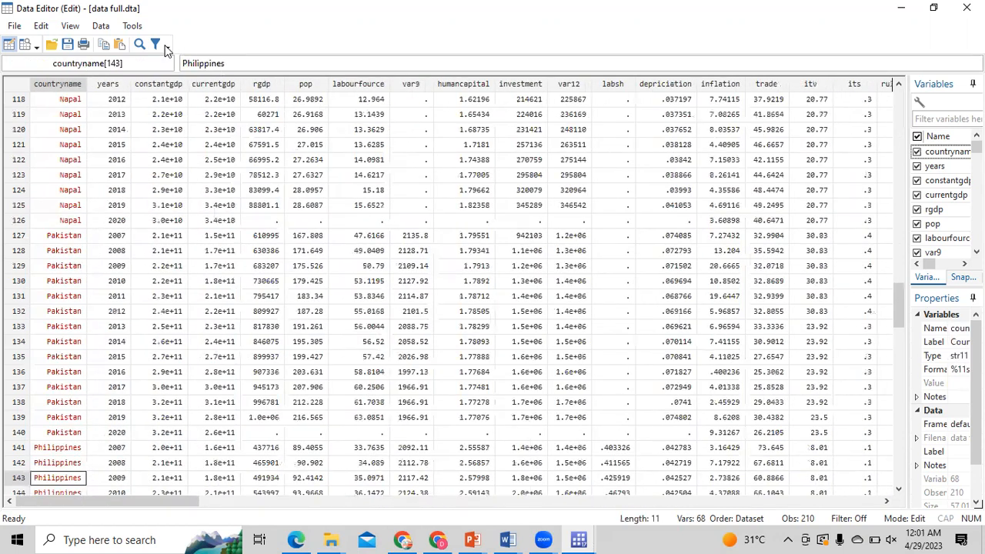
- Examine the years column upward from the Nepal observations to the first Armenia observation
{"action": "left_click", "coordinate": [119, 197]}
{"action": "key", "text": "Up"}
{"action": "key", "text": "Up"}
{"action": "key", "text": "Up"}
{"action": "key", "text": "Up"}
{"action": "key", "text": "Up"}
{"action": "key", "text": "Up"}
{"action": "key", "text": "Up"}
{"action": "key", "text": "Up"}
{"action": "key", "text": "Up"}
{"action": "key", "text": "Up"}
{"action": "key", "text": "Up"}
{"action": "key", "text": "Up"}
{"action": "key", "text": "Up"}
{"action": "key", "text": "Up"}
{"action": "key", "text": "Up"}
{"action": "key", "text": "Up"}
{"action": "key", "text": "Up"}
{"action": "key", "text": "Up"}
{"action": "key", "text": "Up"}
{"action": "key", "text": "Up"}
{"action": "key", "text": "Up"}
{"action": "key", "text": "Up"}
{"action": "key", "text": "Up"}
{"action": "key", "text": "Up"}
{"action": "key", "text": "Up"}
{"action": "key", "text": "Up"}
{"action": "key", "text": "Up"}
{"action": "key", "text": "Up"}
{"action": "key", "text": "Up"}
{"action": "key", "text": "Up"}
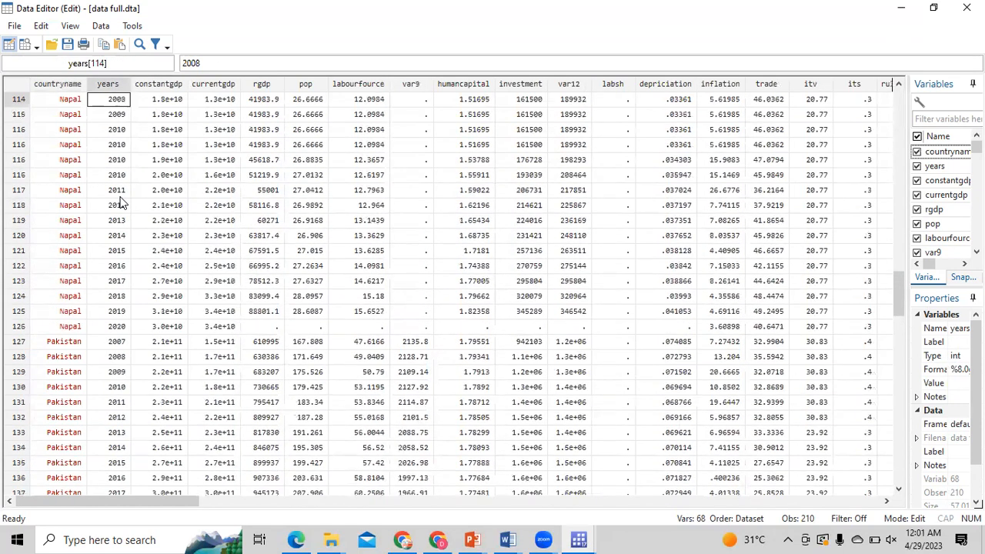
{"action": "key", "text": "Up"}
{"action": "key", "text": "Up"}
{"action": "key", "text": "Up"}
{"action": "key", "text": "Up"}
{"action": "key", "text": "Up"}
{"action": "key", "text": "Up"}
{"action": "key", "text": "Up"}
{"action": "key", "text": "Up"}
{"action": "key", "text": "Up"}
{"action": "key", "text": "Up"}
{"action": "key", "text": "Up"}
{"action": "key", "text": "Up"}
{"action": "key", "text": "Up"}
{"action": "key", "text": "Up"}
{"action": "key", "text": "Up"}
{"action": "key", "text": "Up"}
{"action": "key", "text": "Up"}
{"action": "key", "text": "Up"}
{"action": "key", "text": "Up"}
{"action": "key", "text": "Up"}
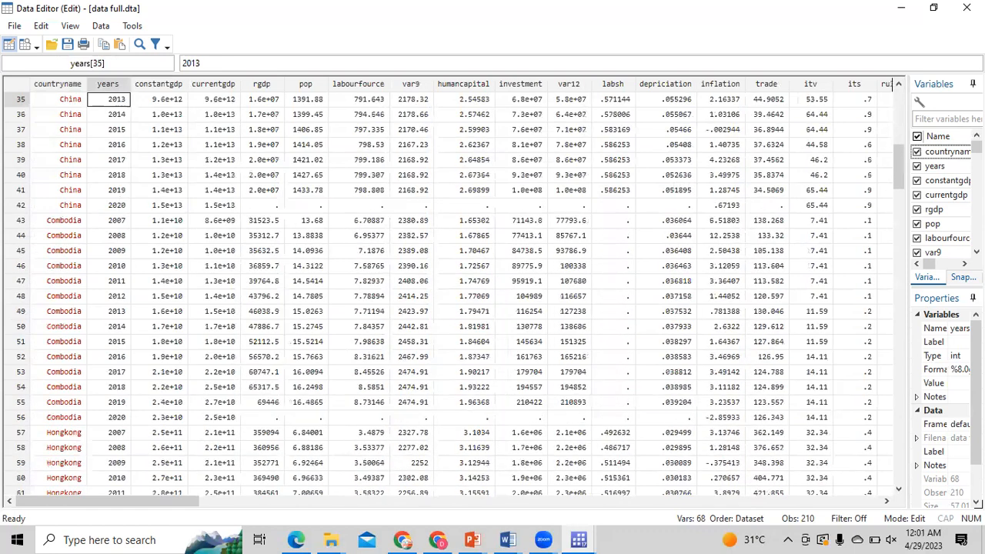
{"action": "scroll", "coordinate": [898, 159], "scroll_direction": "up", "scroll_amount": 1}
{"action": "left_click_drag", "start_coordinate": [890, 97], "coordinate": [890, 94]}
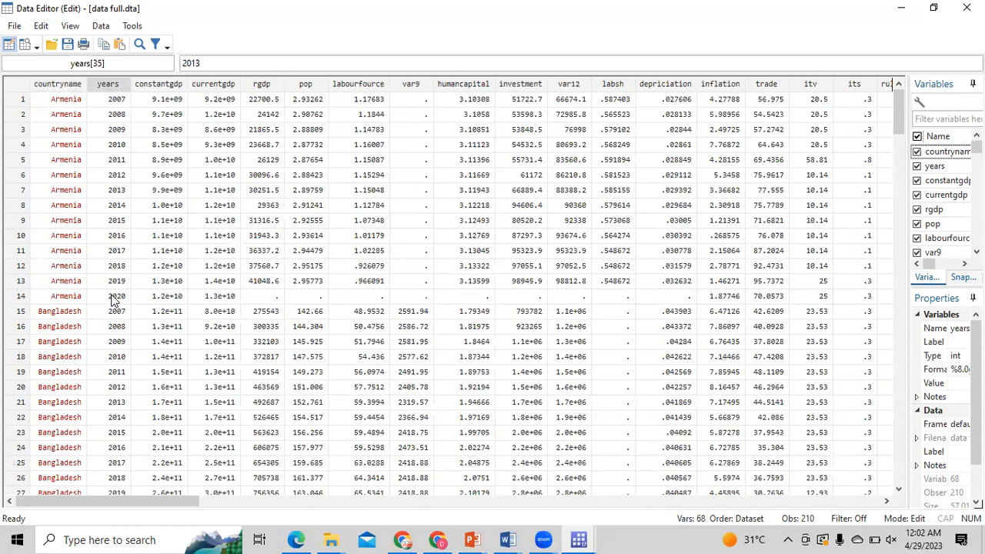
- Minimize the Data Editor, enlarge the Command pane, and shrink and move the main Stata window to make room beside it
{"action": "left_click", "coordinate": [903, 7]}
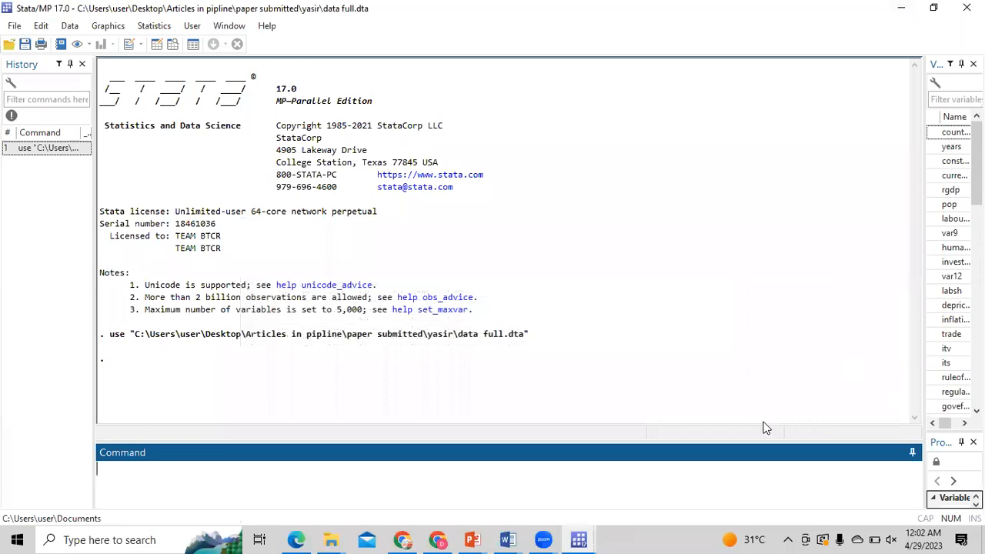
{"action": "left_click_drag", "start_coordinate": [758, 442], "coordinate": [757, 418]}
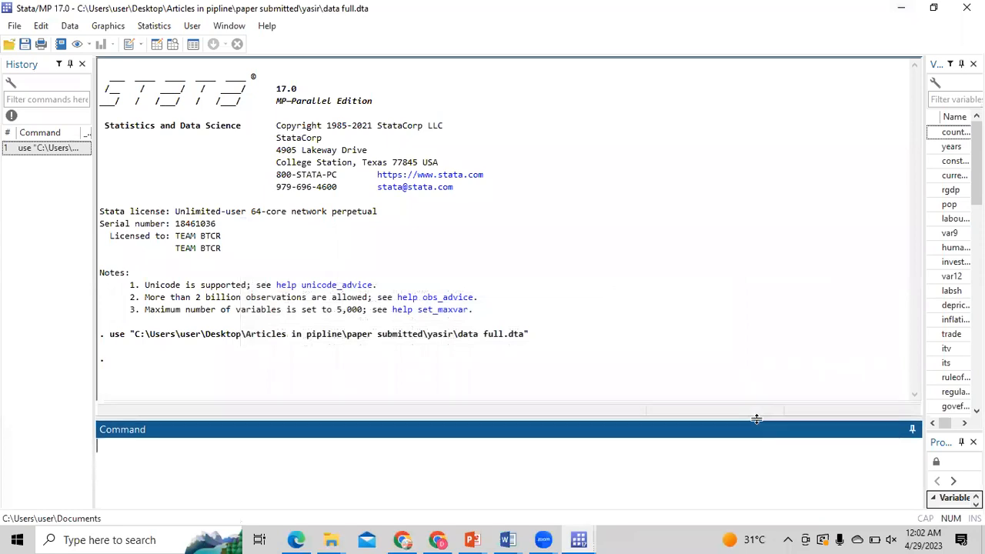
{"action": "left_click", "coordinate": [946, 7]}
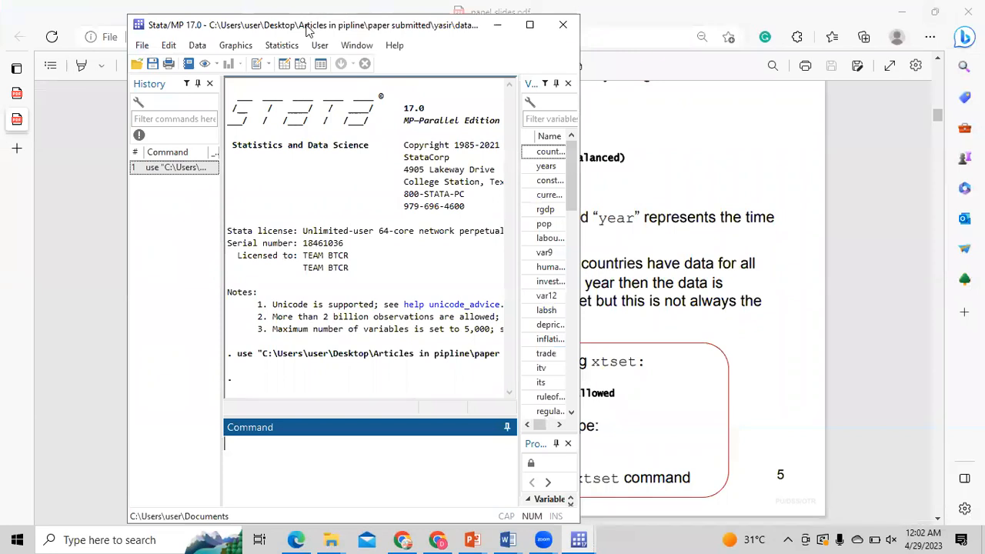
{"action": "left_click_drag", "start_coordinate": [301, 28], "coordinate": [174, 14]}
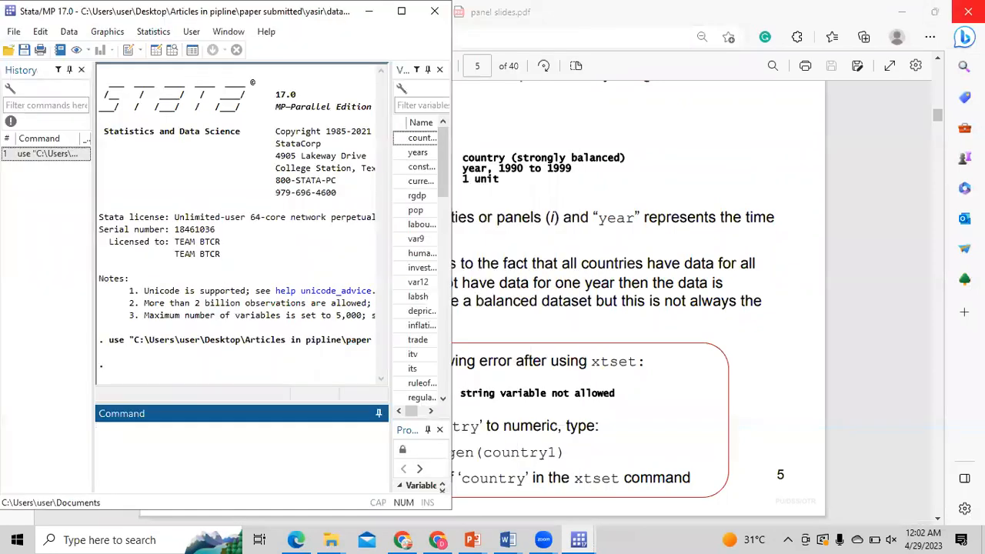
- Switch to panel slides.pdf in the browser, place its window beside Stata, and zoom out so the slide text fits
{"action": "left_click", "coordinate": [940, 7]}
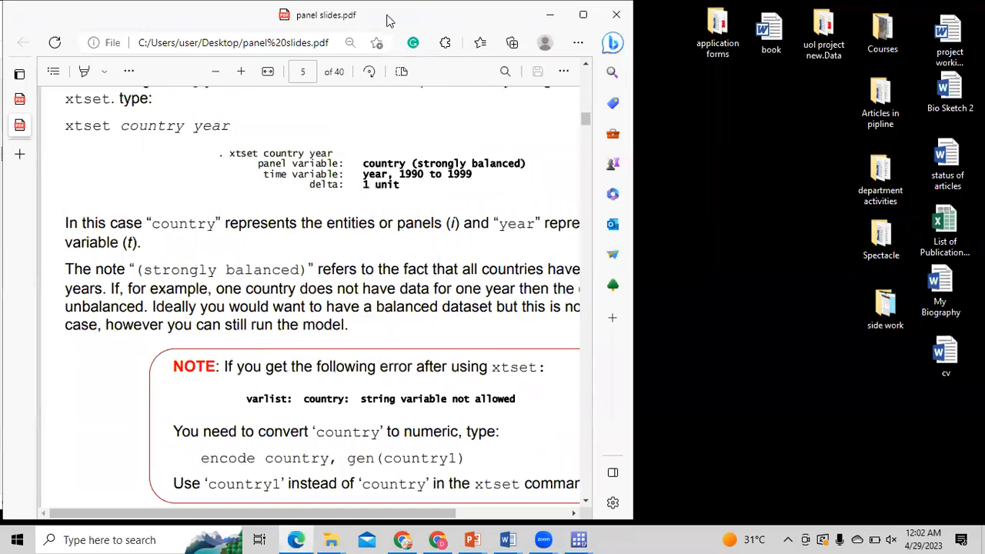
{"action": "left_click_drag", "start_coordinate": [389, 21], "coordinate": [984, 80]}
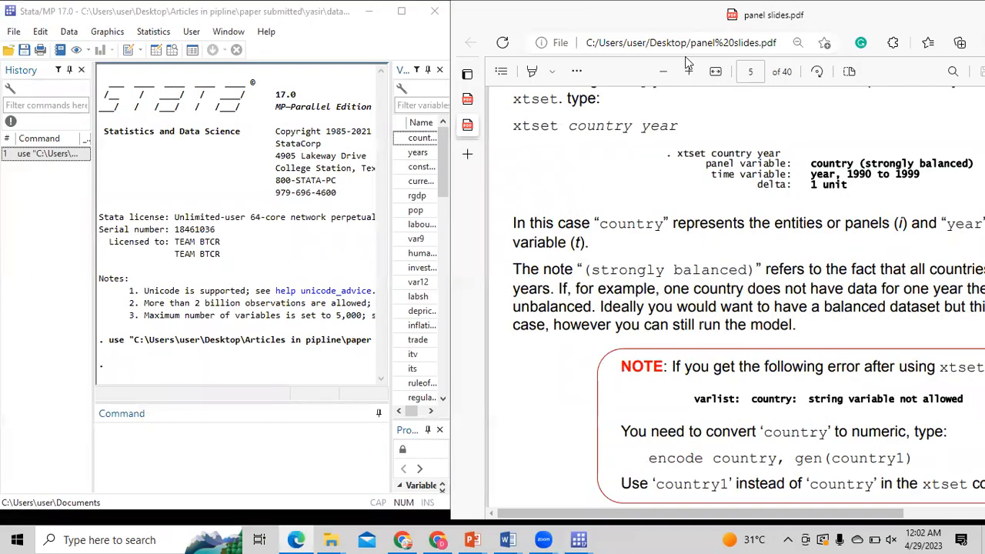
{"action": "left_click", "coordinate": [665, 71]}
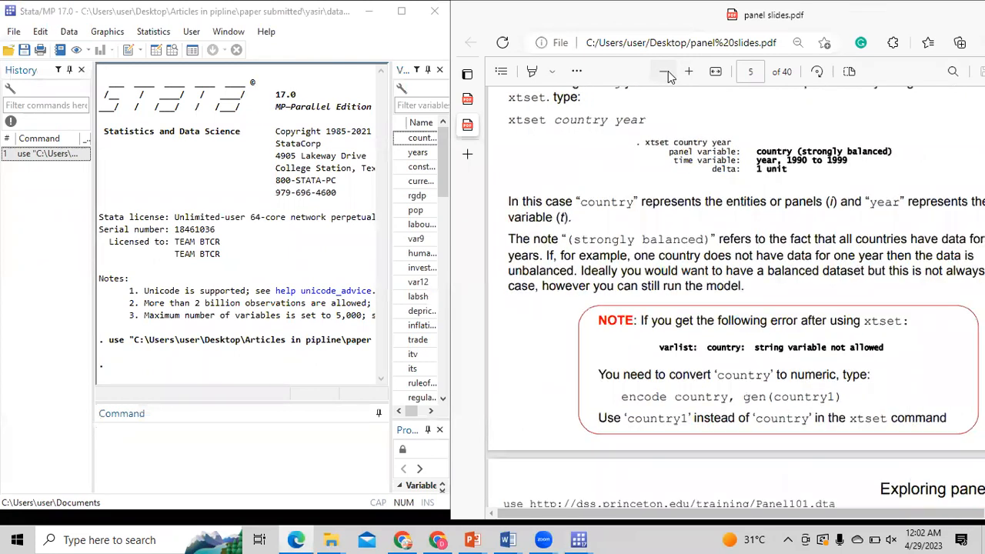
{"action": "left_click", "coordinate": [665, 72]}
{"action": "left_click", "coordinate": [665, 72]}
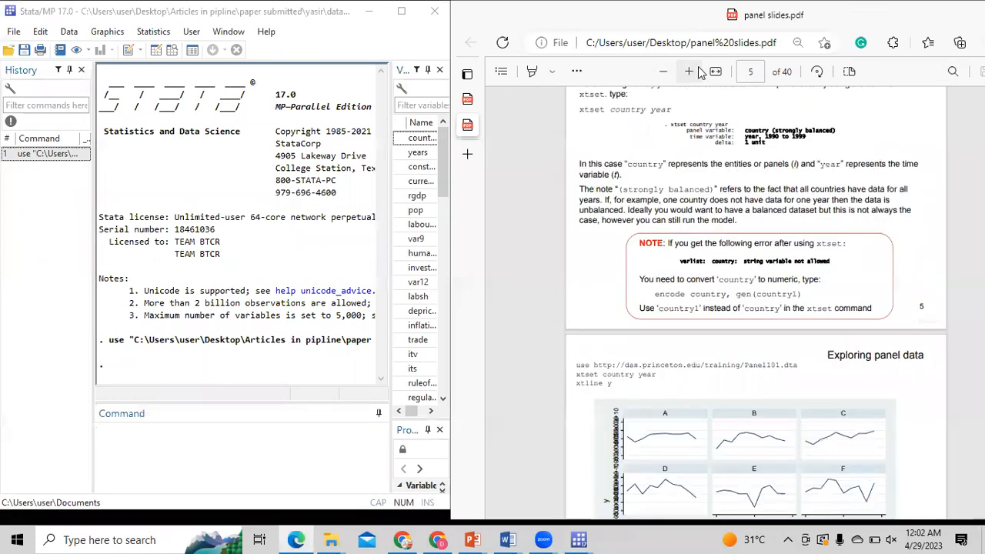
{"action": "left_click", "coordinate": [686, 71]}
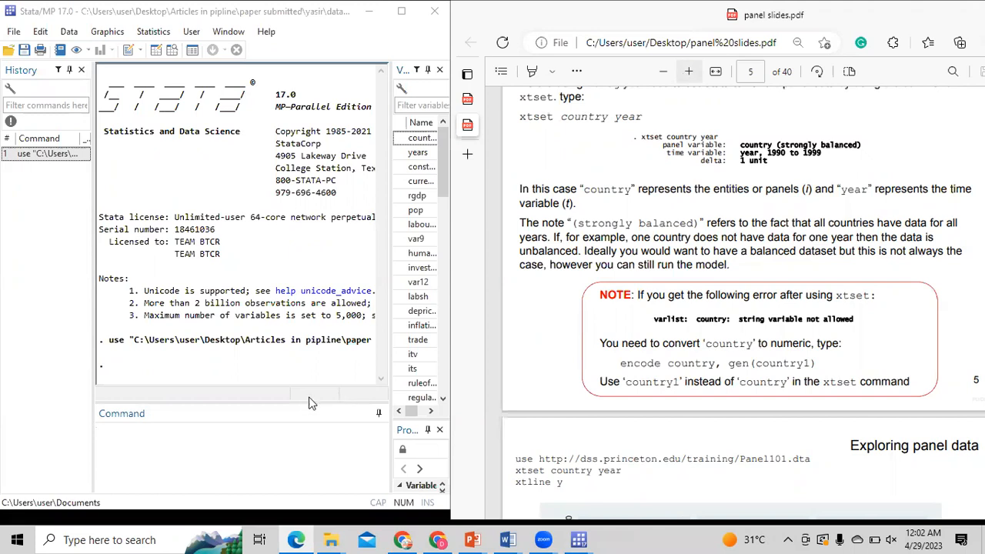
- In Stata, declare the panel structure with xtset, using id as the panel variable and years as the time variable
{"action": "left_click_drag", "start_coordinate": [347, 510], "coordinate": [348, 525]}
{"action": "left_click", "coordinate": [283, 480]}
{"action": "type", "text": "xtset"}
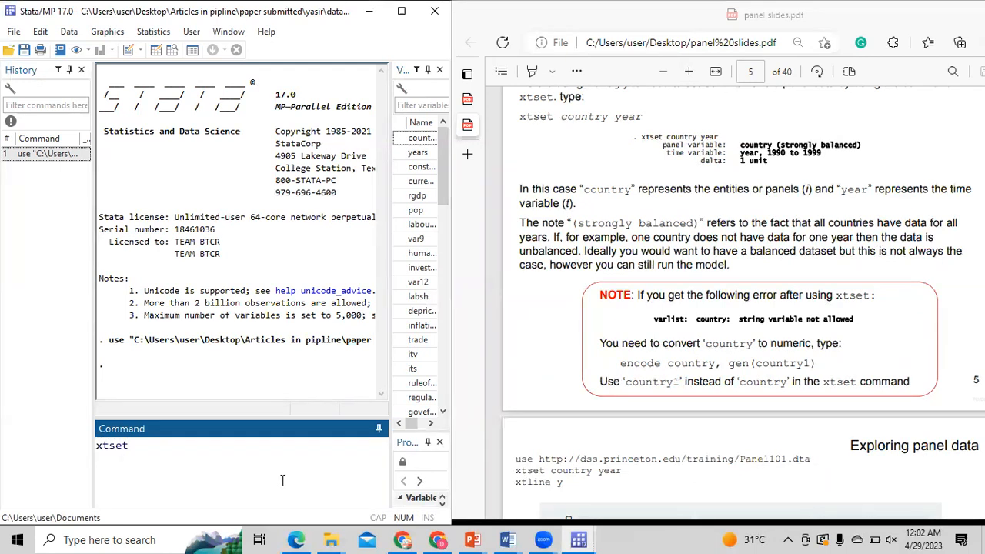
{"action": "left_click_drag", "start_coordinate": [389, 411], "coordinate": [373, 411]}
{"action": "left_click_drag", "start_coordinate": [445, 158], "coordinate": [452, 404]}
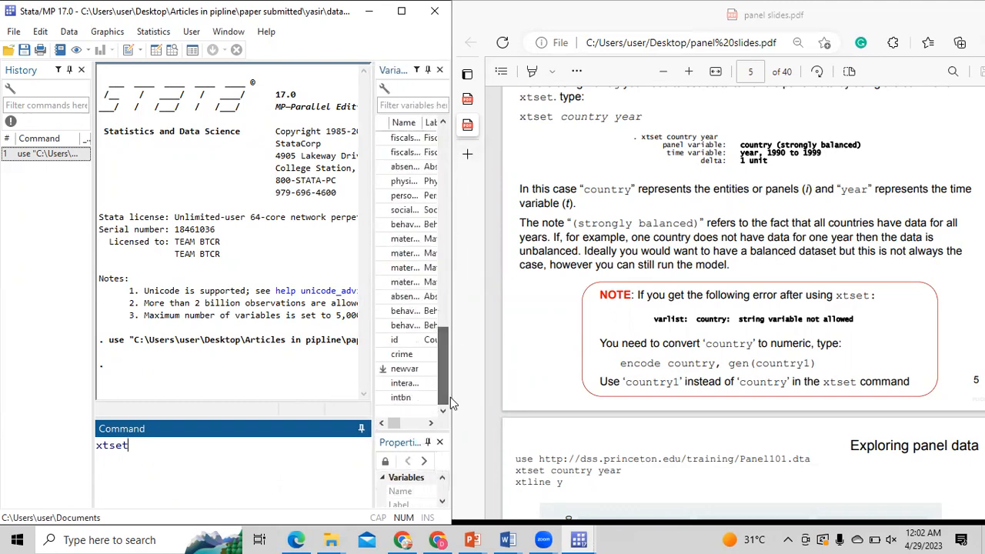
{"action": "double_click", "coordinate": [383, 342]}
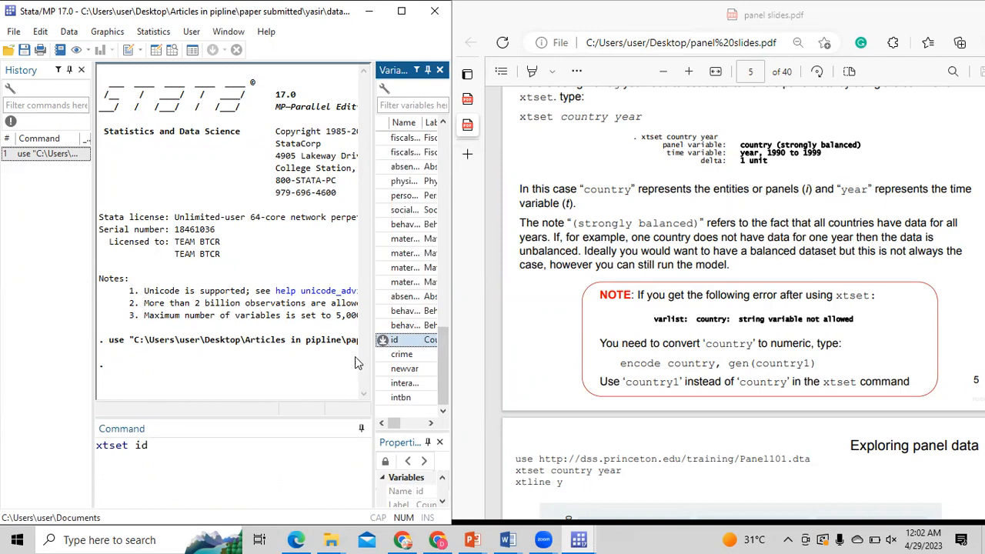
{"action": "left_click", "coordinate": [219, 467]}
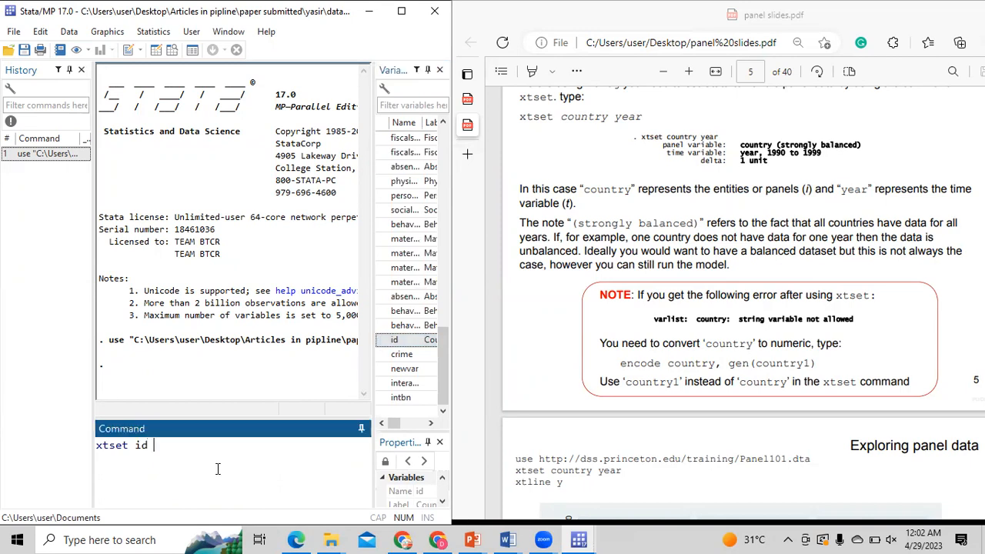
{"action": "left_click_drag", "start_coordinate": [440, 351], "coordinate": [440, 154]}
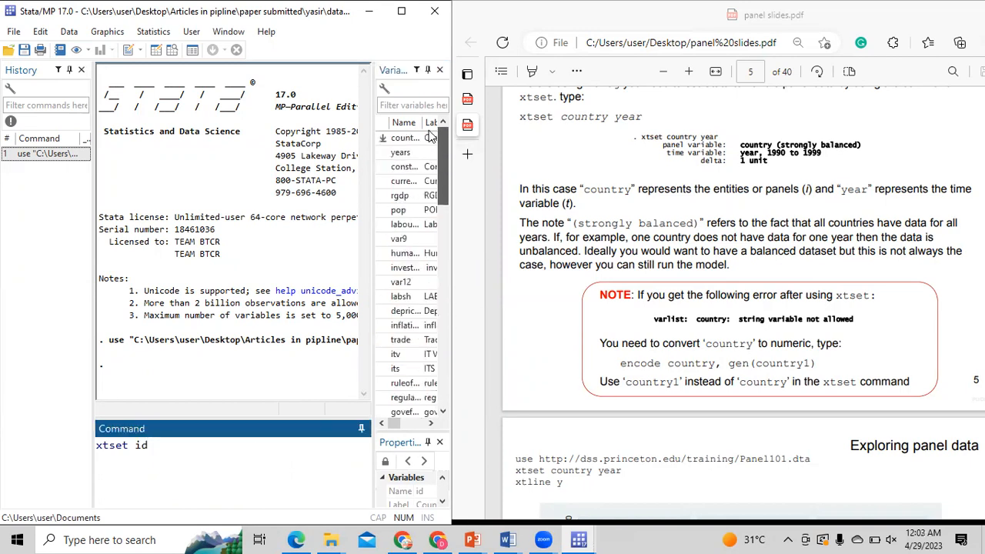
{"action": "double_click", "coordinate": [385, 154]}
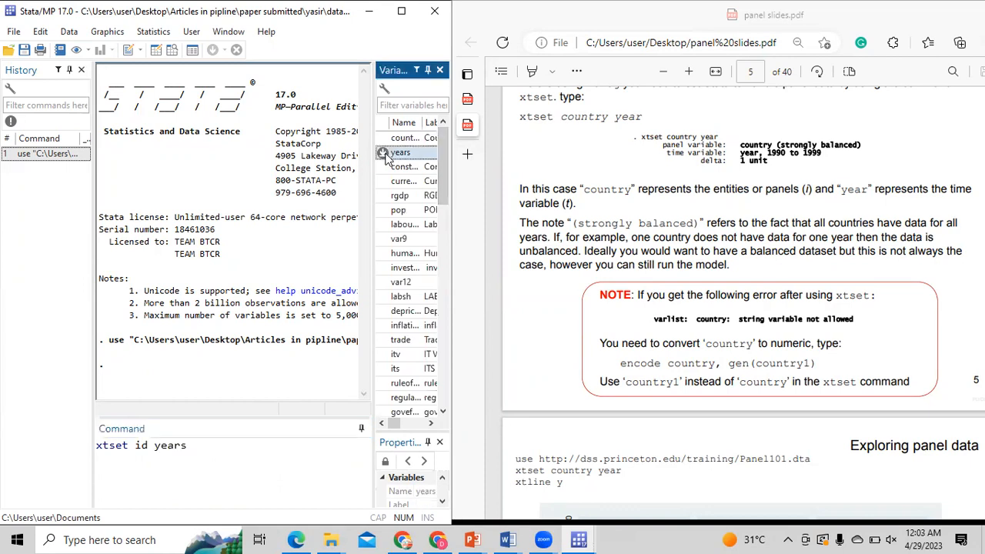
{"action": "left_click", "coordinate": [301, 467]}
{"action": "key", "text": "Return"}
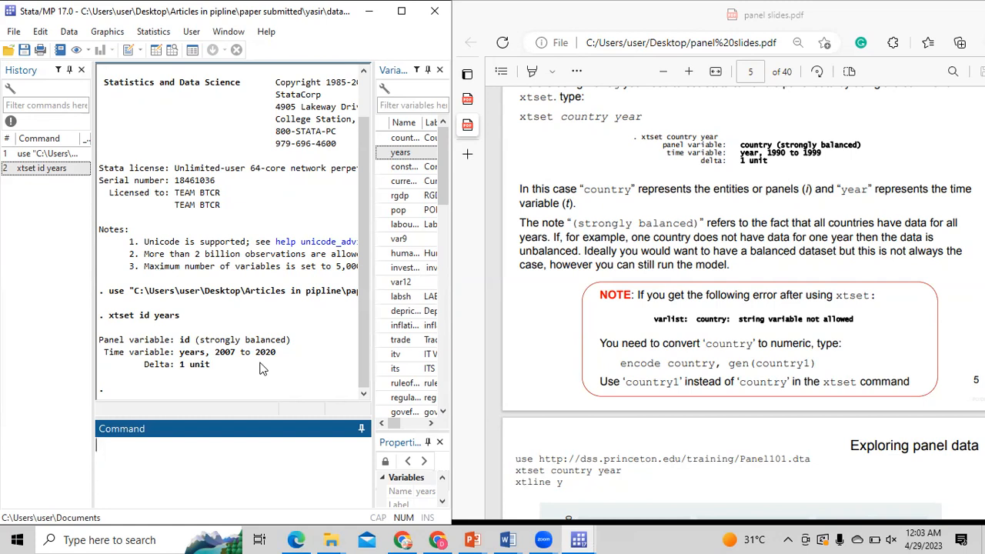
- Look through the slides from the xtset explanation to the xtline example under Exploring panel data
{"action": "left_click", "coordinate": [652, 416]}
{"action": "scroll", "coordinate": [652, 417], "scroll_direction": "down", "scroll_amount": 1}
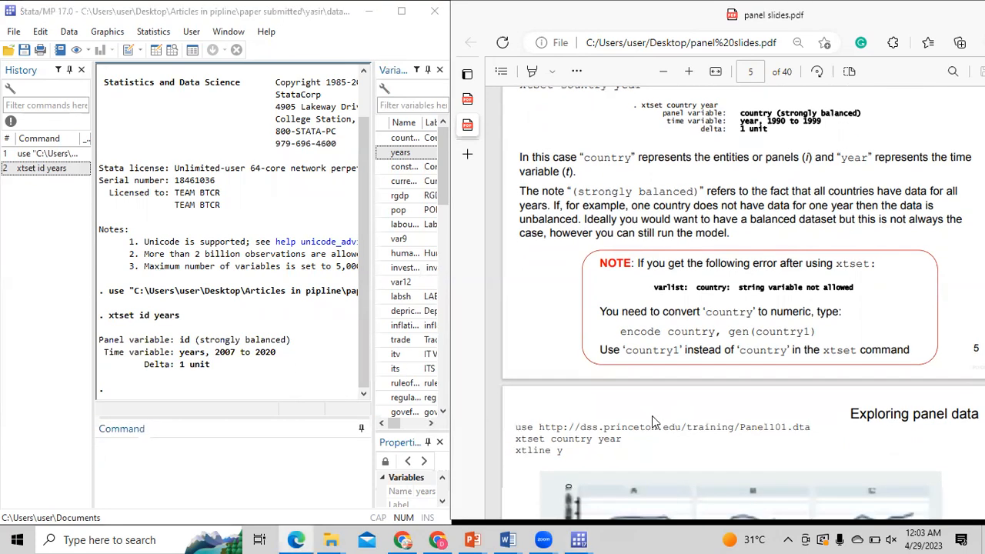
{"action": "scroll", "coordinate": [652, 416], "scroll_direction": "down", "scroll_amount": 6}
{"action": "scroll", "coordinate": [652, 415], "scroll_direction": "up", "scroll_amount": 3}
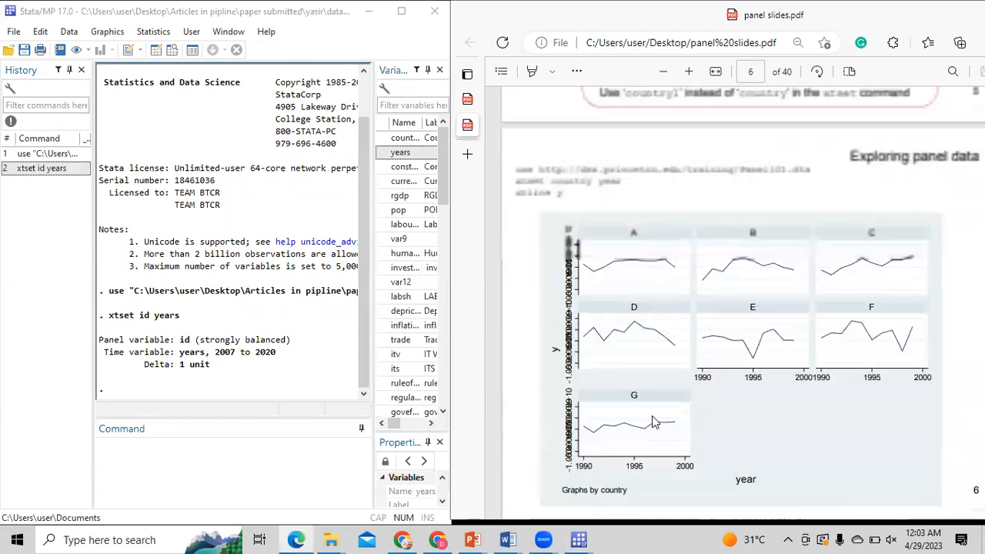
{"action": "scroll", "coordinate": [652, 415], "scroll_direction": "up", "scroll_amount": 4}
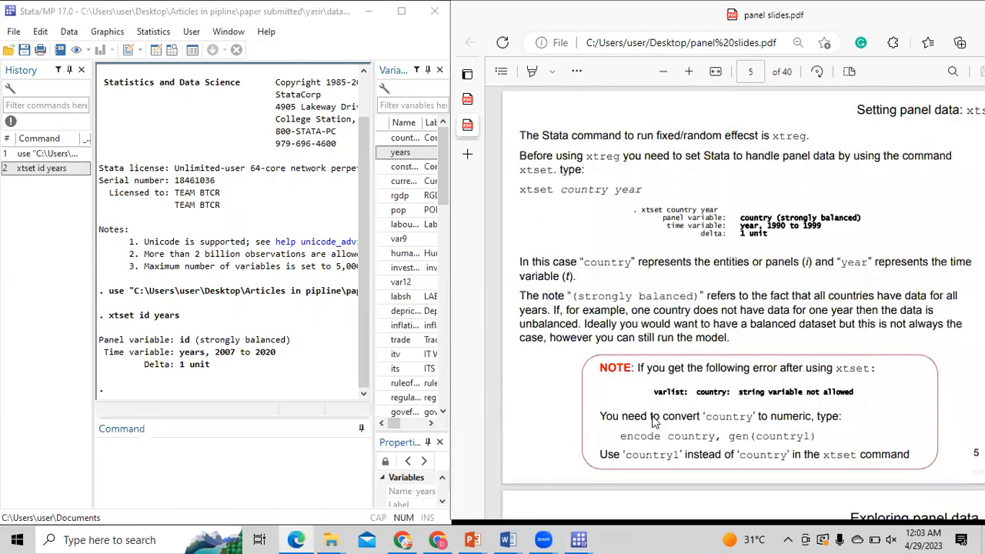
{"action": "scroll", "coordinate": [651, 415], "scroll_direction": "down", "scroll_amount": 8}
{"action": "scroll", "coordinate": [652, 416], "scroll_direction": "up", "scroll_amount": 2}
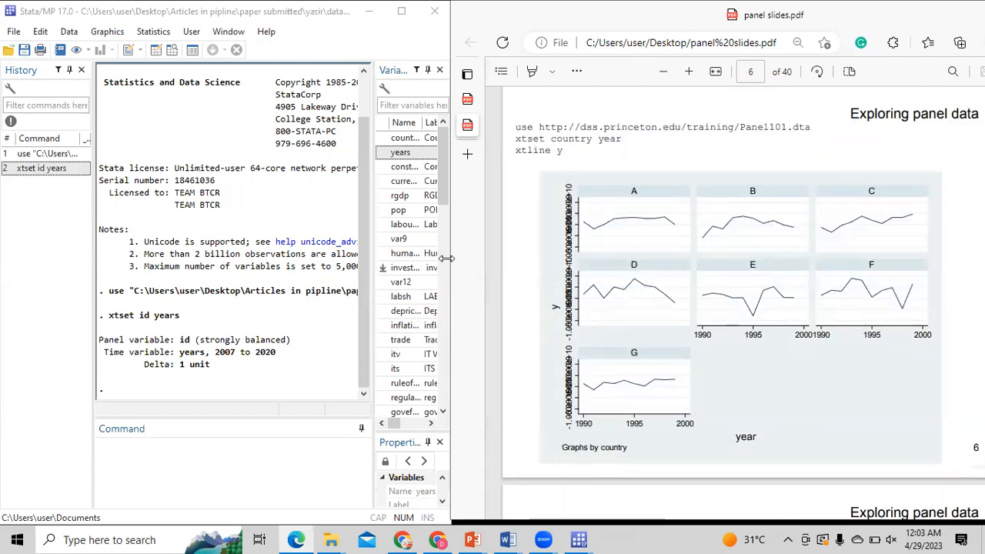
- Narrow the slides window, then widen the Stata window, its Variables pane and the variable Name column
{"action": "left_click_drag", "start_coordinate": [447, 259], "coordinate": [474, 261]}
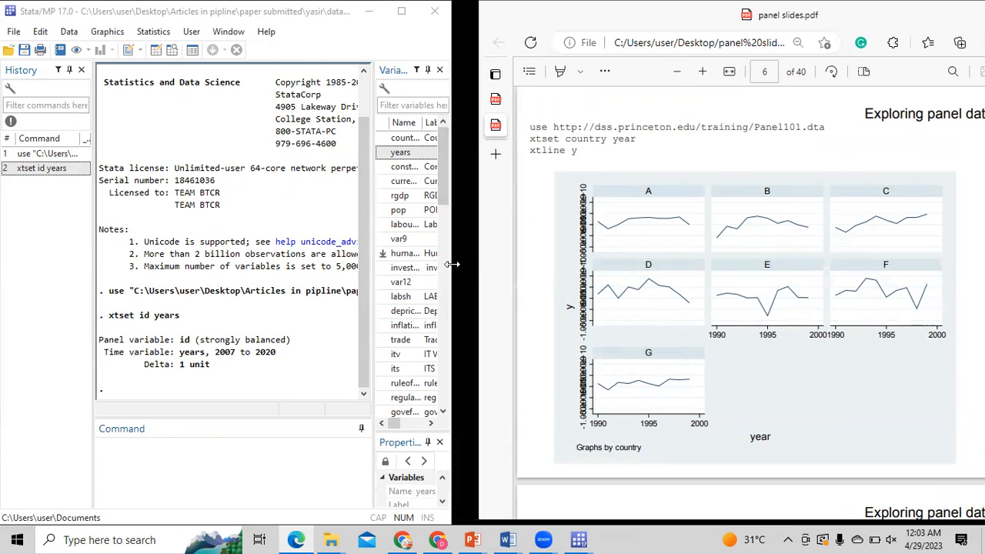
{"action": "left_click_drag", "start_coordinate": [451, 264], "coordinate": [525, 259]}
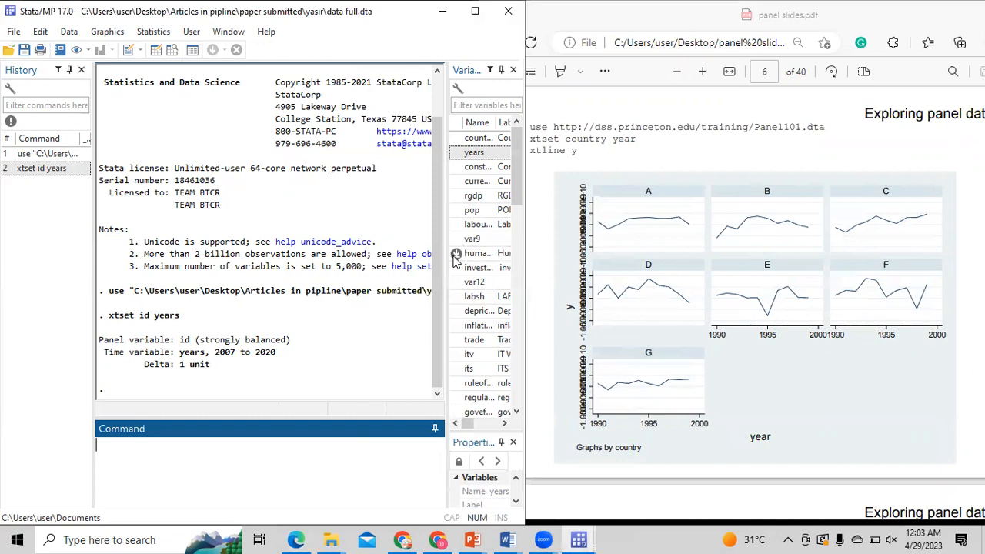
{"action": "left_click_drag", "start_coordinate": [438, 254], "coordinate": [423, 254]}
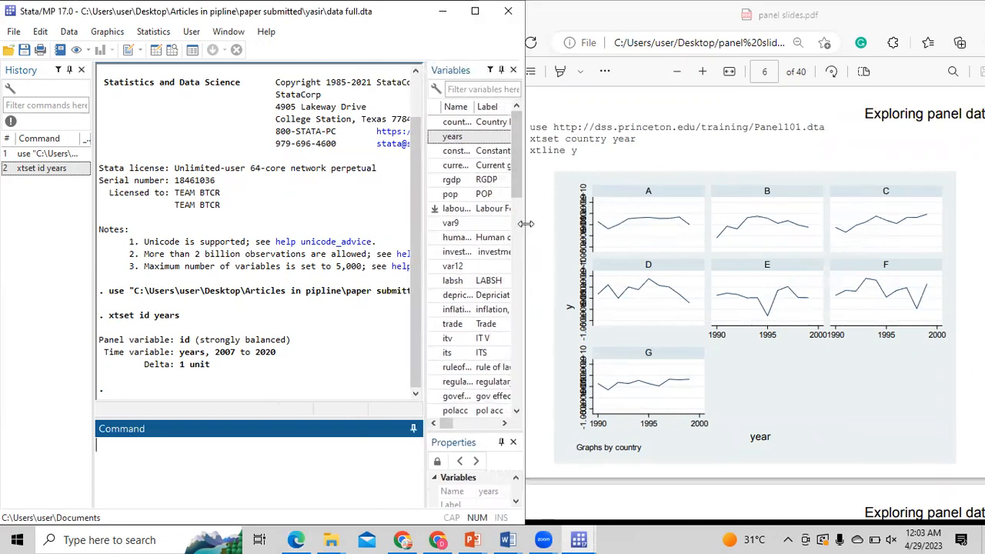
{"action": "left_click_drag", "start_coordinate": [526, 223], "coordinate": [576, 223]}
{"action": "left_click_drag", "start_coordinate": [476, 71], "coordinate": [439, 73]}
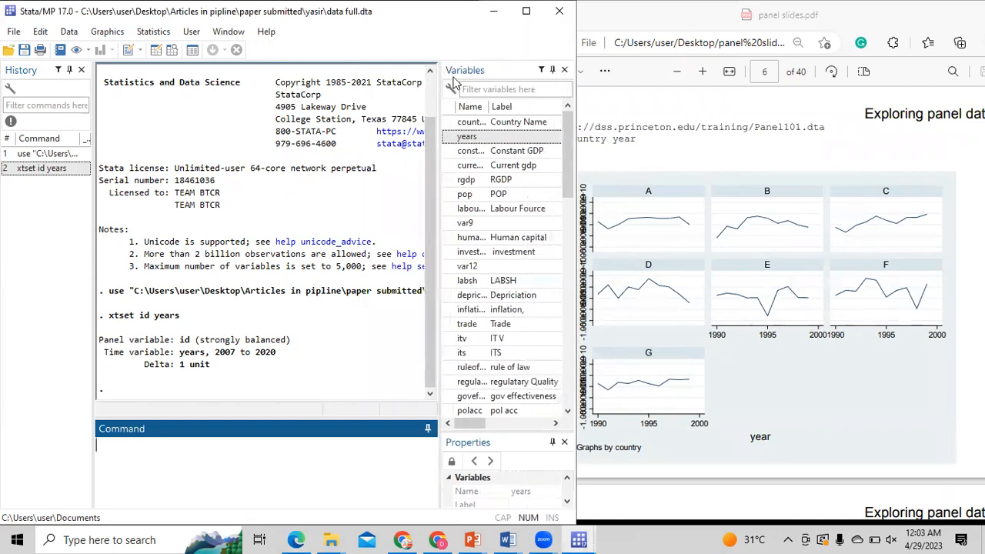
{"action": "left_click_drag", "start_coordinate": [488, 106], "coordinate": [501, 106]}
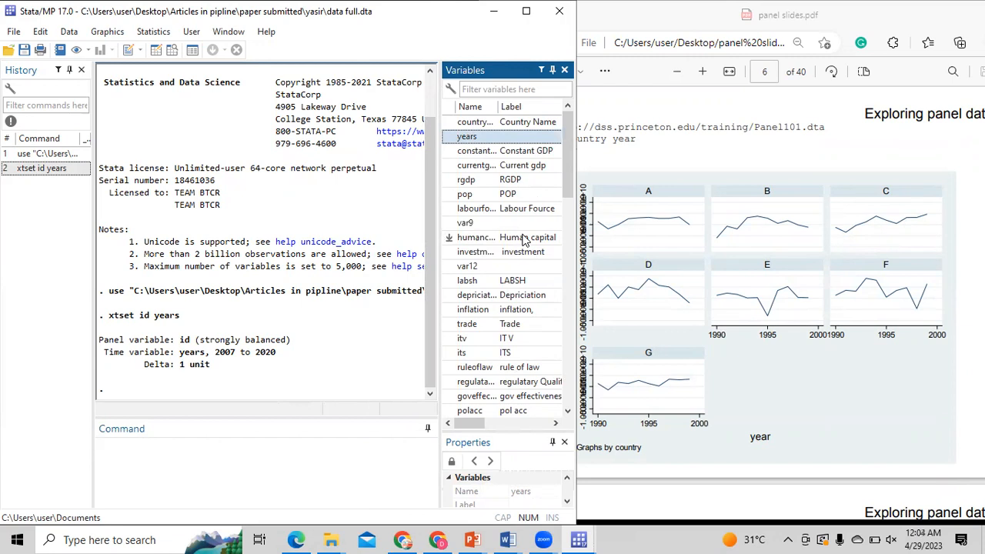
- Plot investment over time for each country with xtline, then minimize the resulting graph
{"action": "left_click", "coordinate": [297, 485]}
{"action": "type", "text": "xtline"}
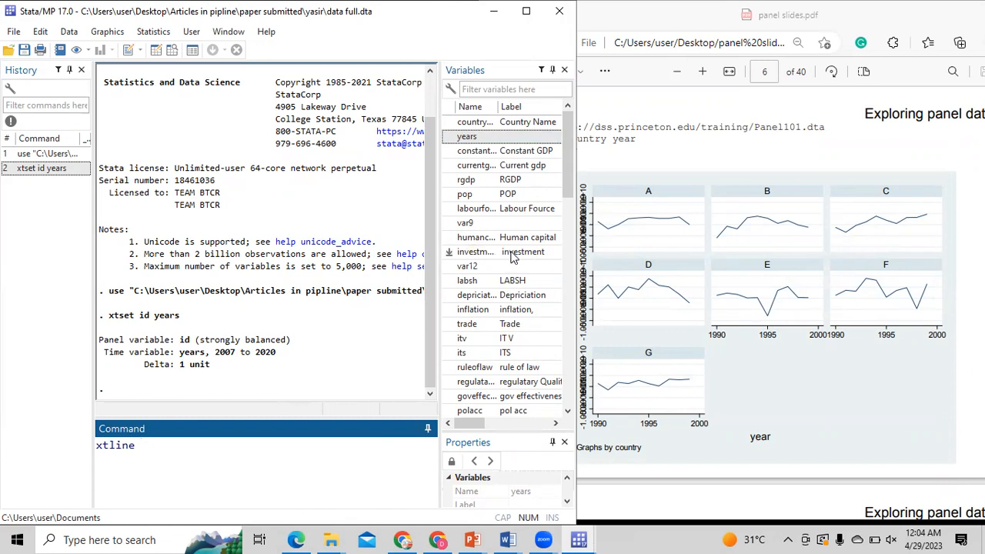
{"action": "left_click", "coordinate": [449, 253]}
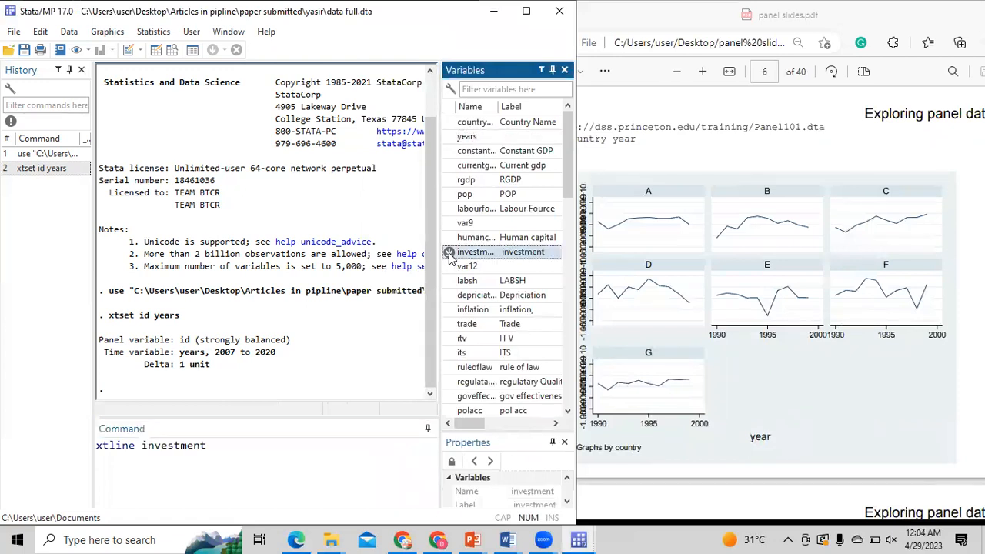
{"action": "left_click", "coordinate": [215, 453]}
{"action": "key", "text": "Return"}
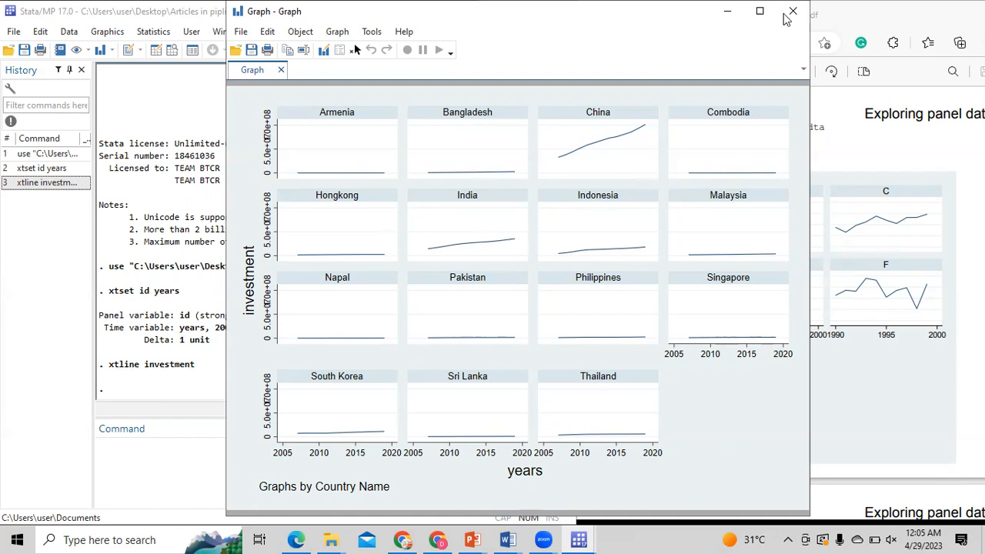
{"action": "left_click", "coordinate": [734, 11]}
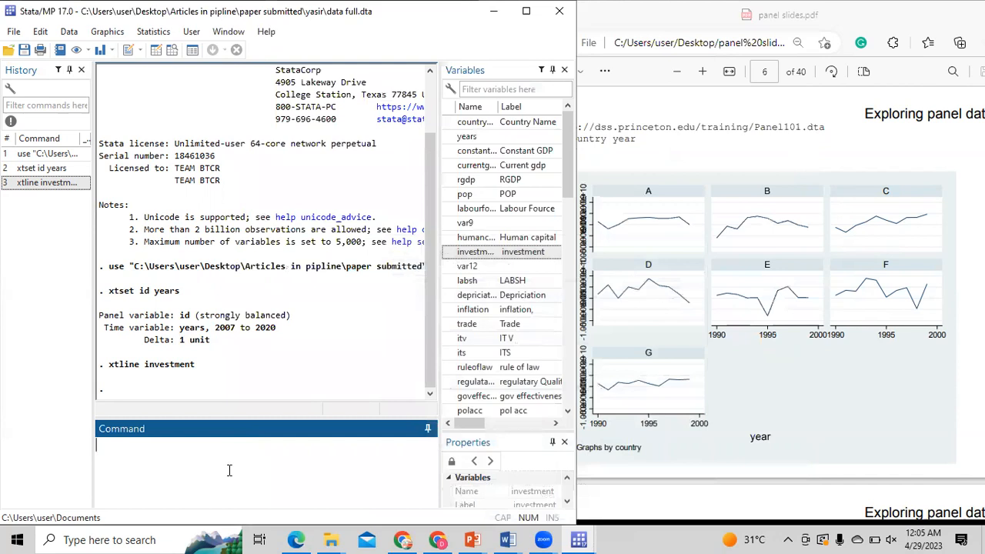
- Plot investment for all countries in one graph with xtline and the overlay option, and bring up the matching overlay example in the slides
{"action": "key", "text": "Page_Up"}
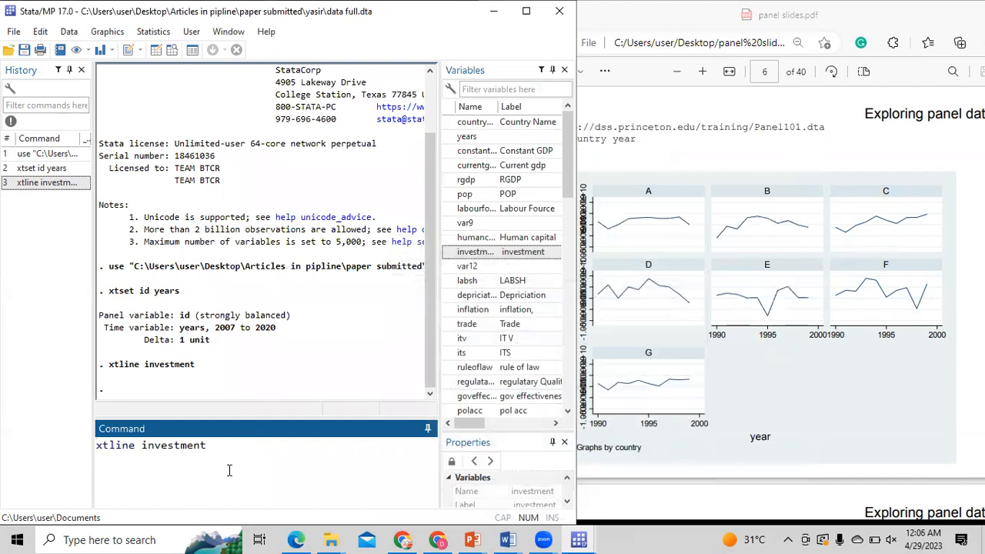
{"action": "type", "text": ", overlay"}
{"action": "key", "text": "Return"}
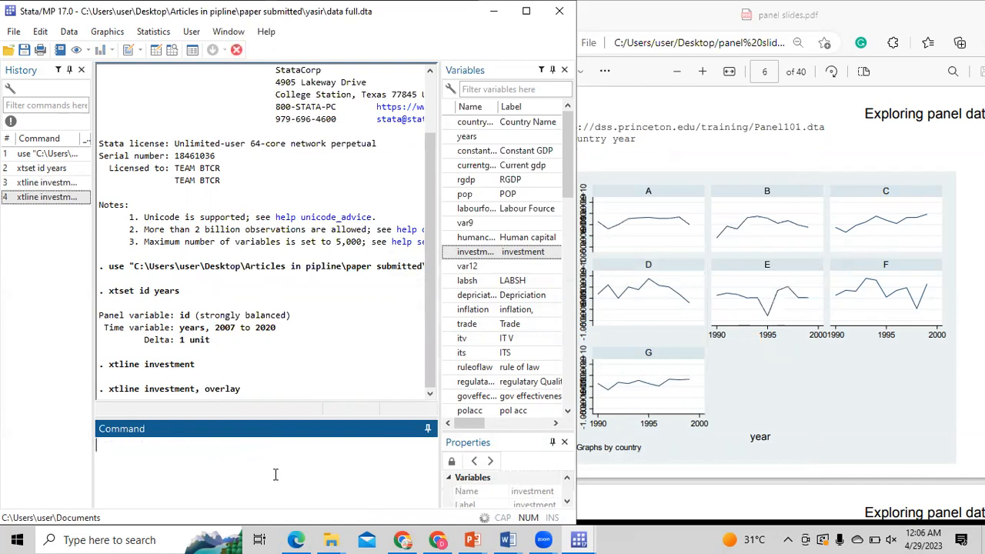
{"action": "left_click", "coordinate": [944, 151]}
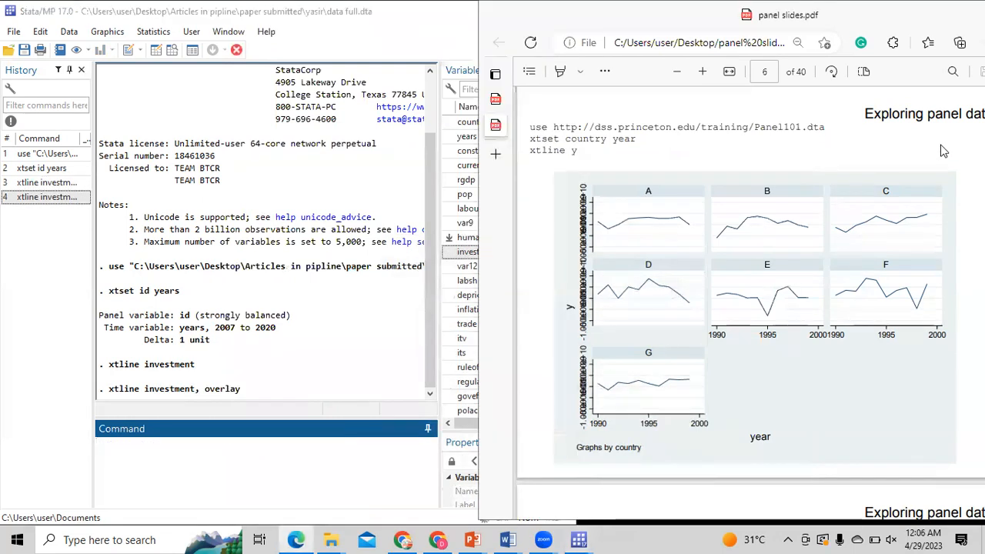
{"action": "scroll", "coordinate": [943, 152], "scroll_direction": "down", "scroll_amount": 1}
{"action": "scroll", "coordinate": [944, 152], "scroll_direction": "down", "scroll_amount": 6}
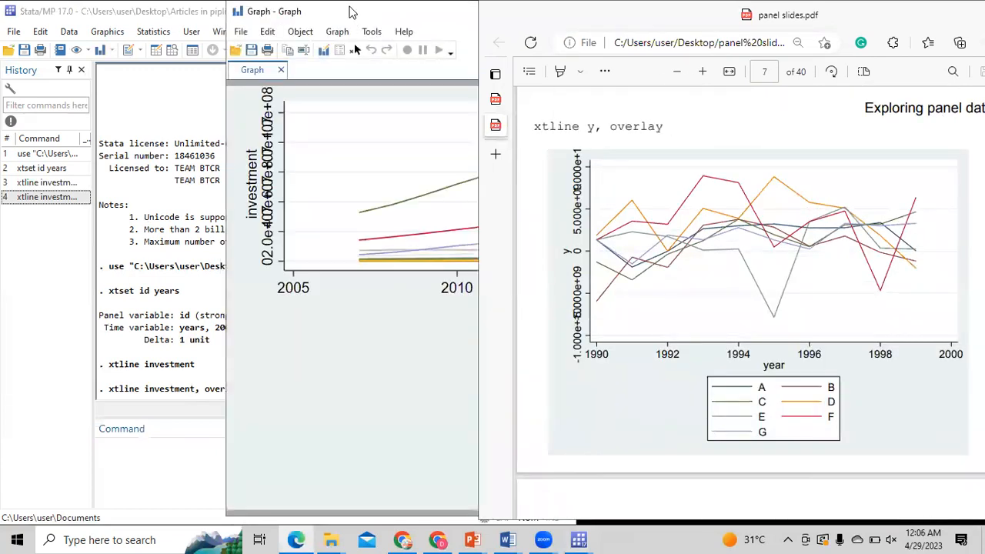
- Maximize the overlaid investment graph to examine the country lines and legend, then minimize it
{"action": "left_click", "coordinate": [350, 11]}
{"action": "double_click", "coordinate": [350, 12]}
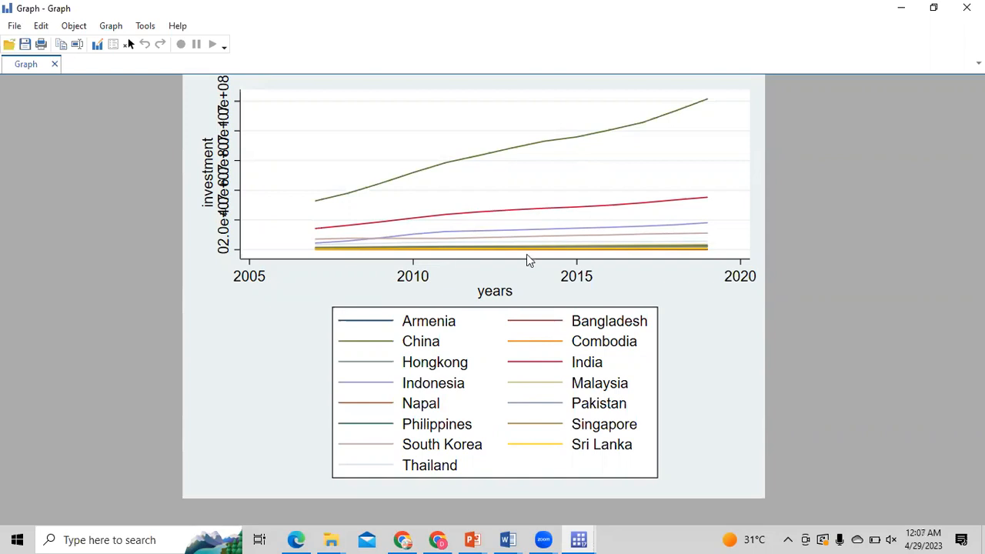
{"action": "left_click", "coordinate": [902, 8]}
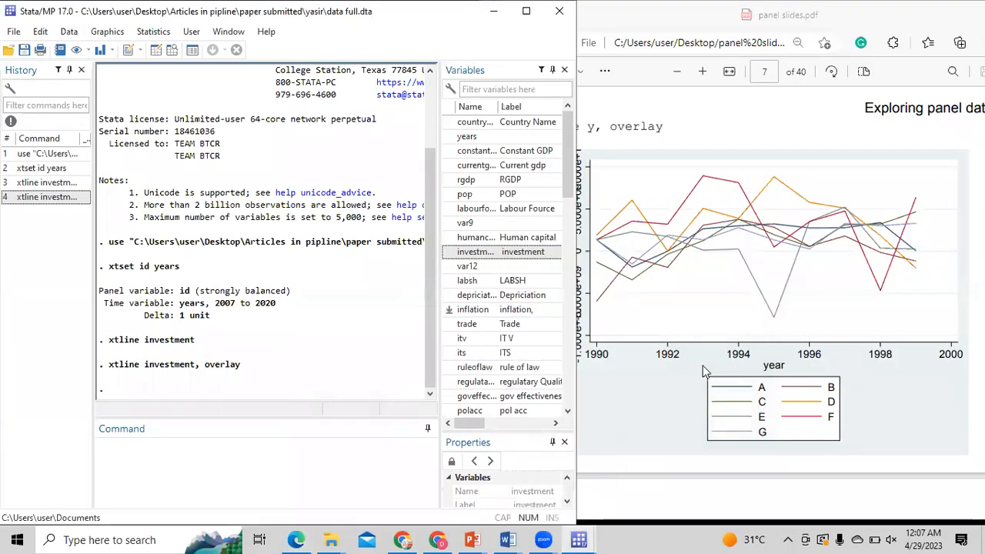
- Look through the slides from the overlay example to the fixed effects slide comparing xtreg with the OLS dummy regression
{"action": "left_click", "coordinate": [658, 375]}
{"action": "scroll", "coordinate": [658, 374], "scroll_direction": "down", "scroll_amount": 1}
{"action": "scroll", "coordinate": [658, 375], "scroll_direction": "down", "scroll_amount": 8}
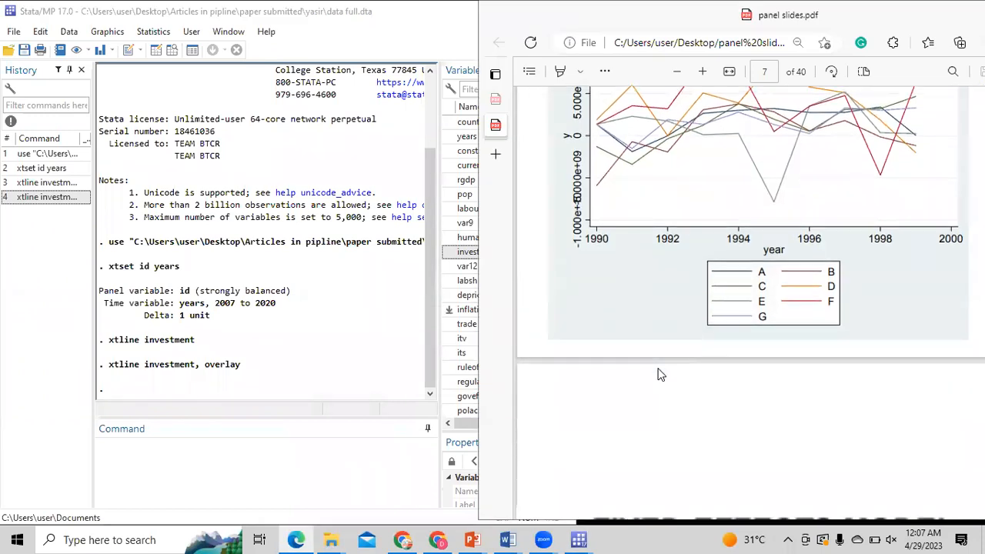
{"action": "scroll", "coordinate": [658, 375], "scroll_direction": "down", "scroll_amount": 5}
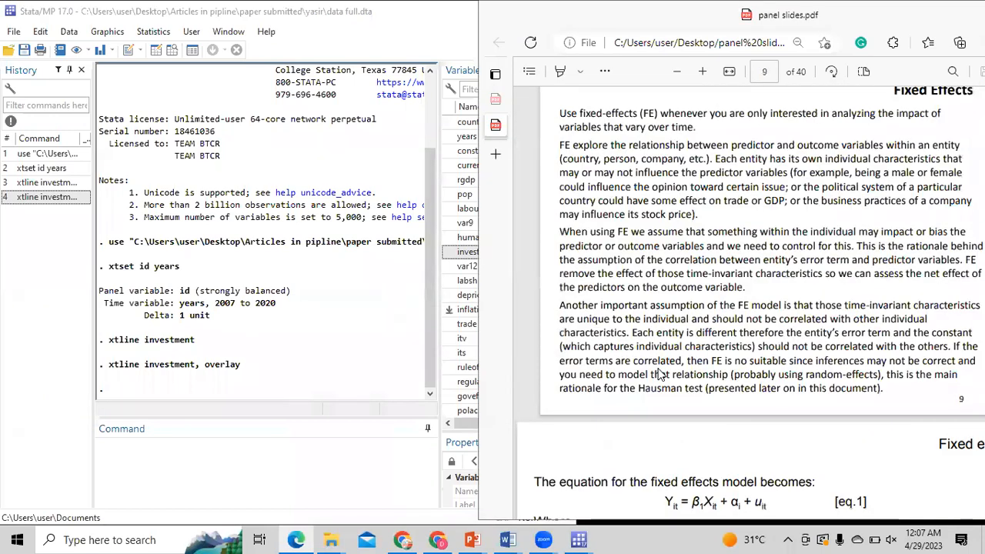
{"action": "scroll", "coordinate": [658, 375], "scroll_direction": "down", "scroll_amount": 4}
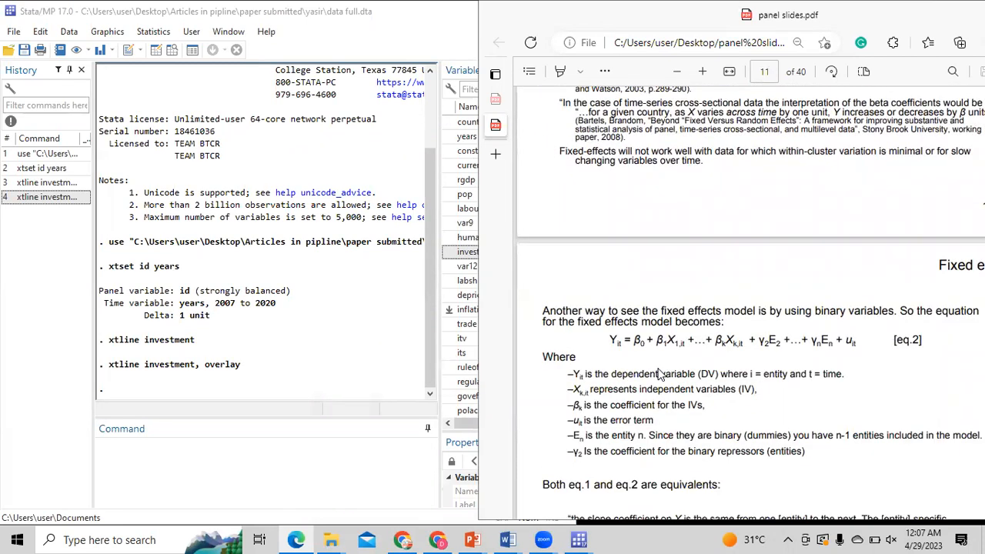
{"action": "scroll", "coordinate": [658, 374], "scroll_direction": "down", "scroll_amount": 3}
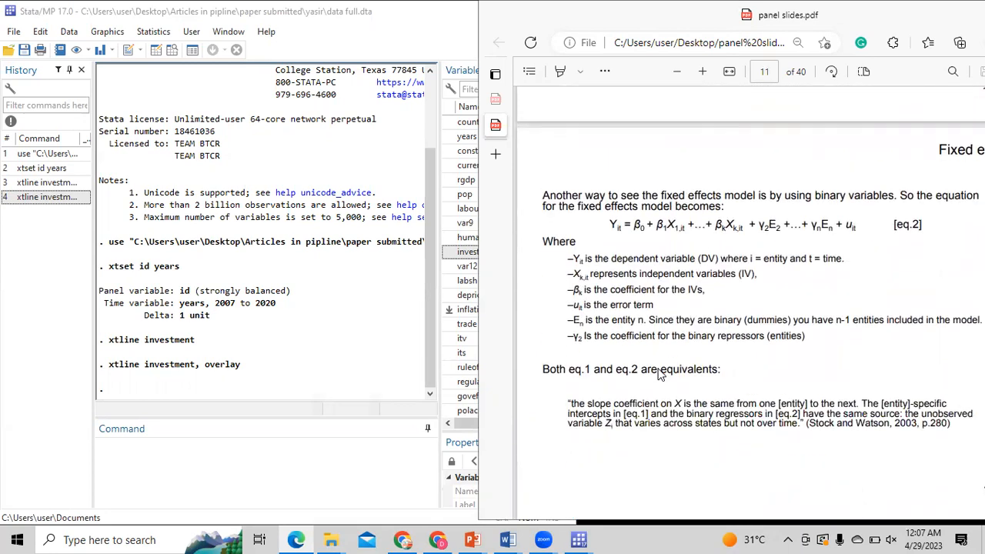
{"action": "scroll", "coordinate": [658, 375], "scroll_direction": "down", "scroll_amount": 10}
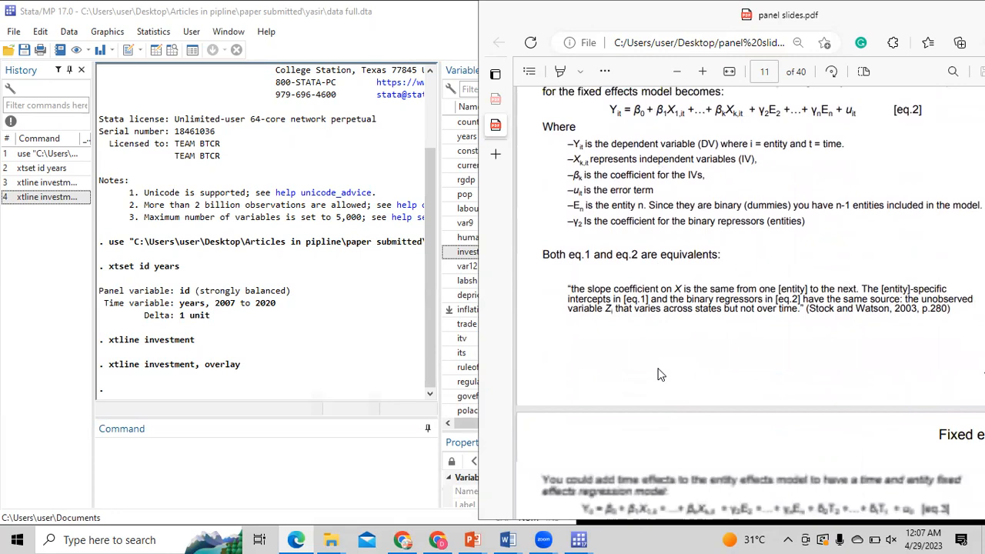
{"action": "scroll", "coordinate": [658, 375], "scroll_direction": "down", "scroll_amount": 10}
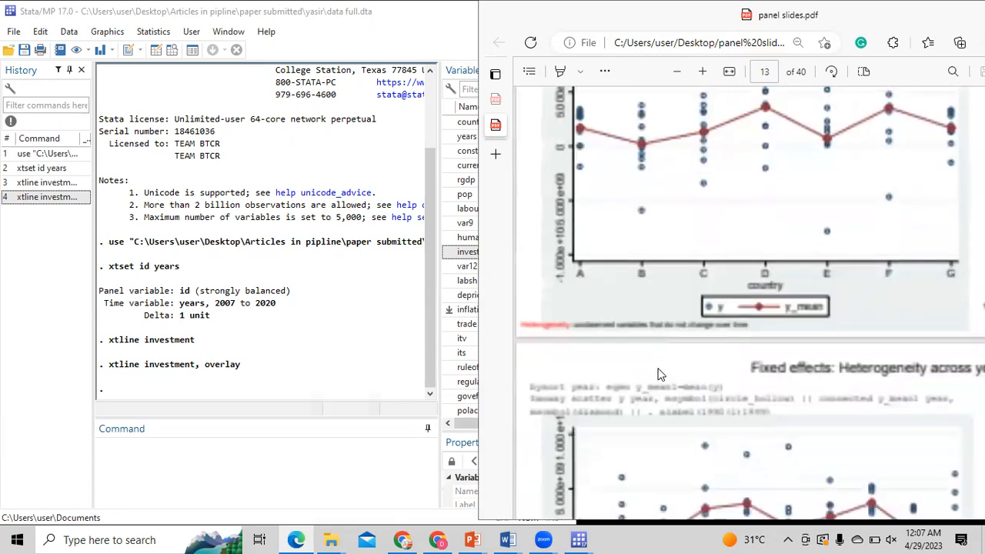
{"action": "scroll", "coordinate": [658, 375], "scroll_direction": "down", "scroll_amount": 10}
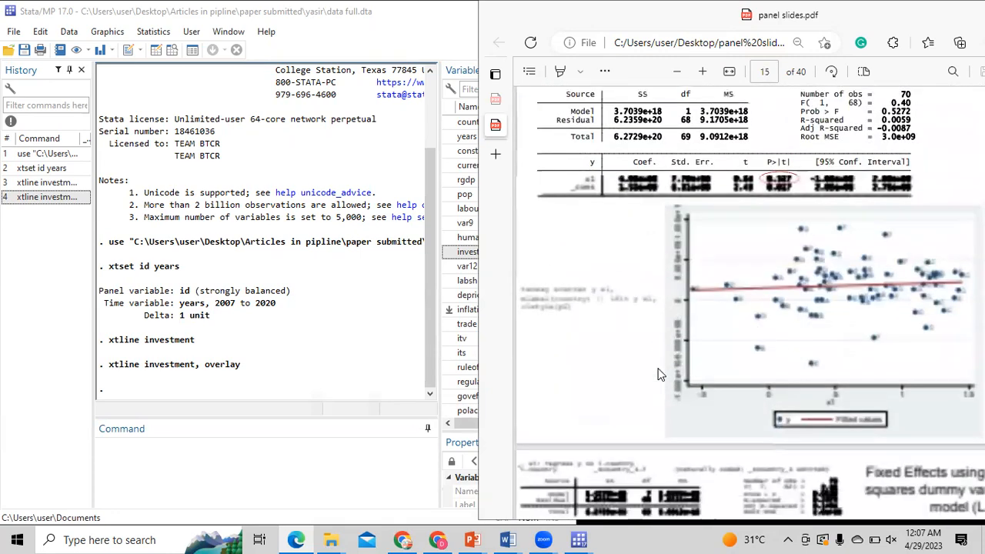
{"action": "scroll", "coordinate": [658, 375], "scroll_direction": "down", "scroll_amount": 10}
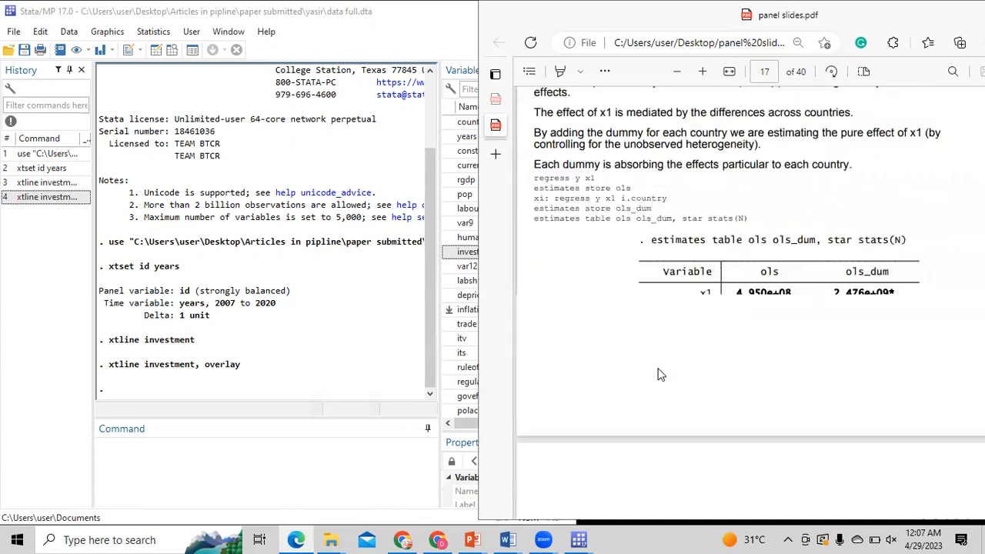
{"action": "scroll", "coordinate": [658, 374], "scroll_direction": "up", "scroll_amount": 5}
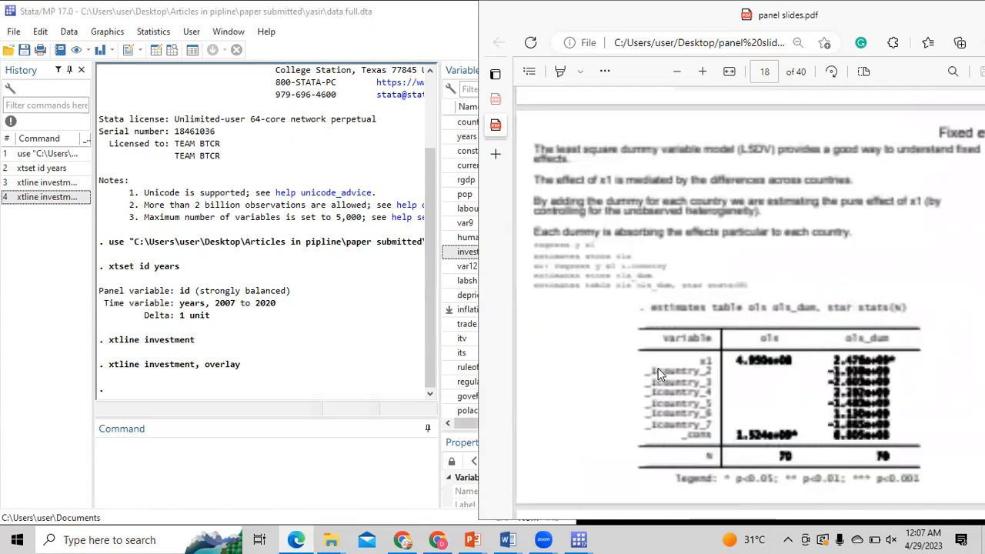
{"action": "scroll", "coordinate": [658, 375], "scroll_direction": "down", "scroll_amount": 4}
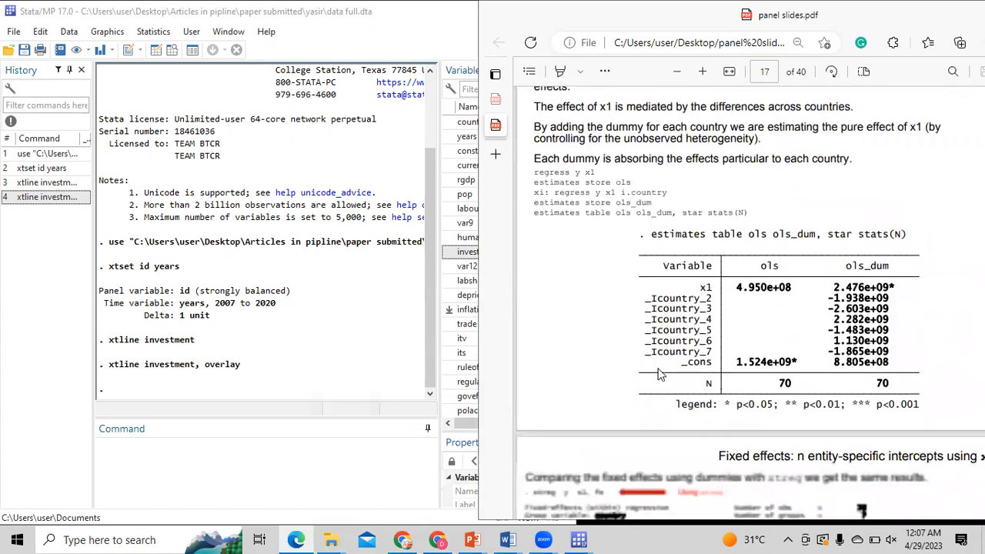
{"action": "scroll", "coordinate": [658, 375], "scroll_direction": "down", "scroll_amount": 2}
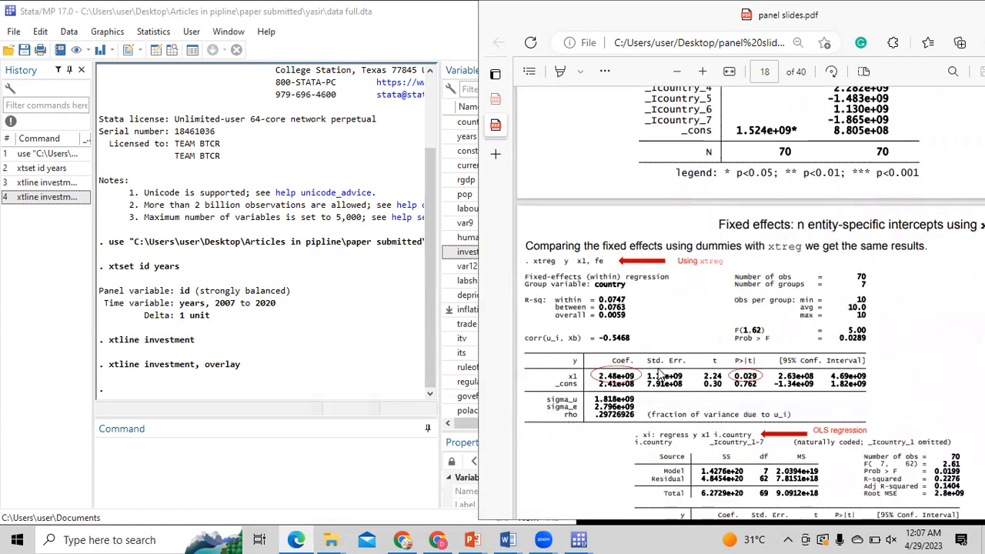
{"action": "scroll", "coordinate": [658, 375], "scroll_direction": "down", "scroll_amount": 3}
{"action": "scroll", "coordinate": [658, 375], "scroll_direction": "up", "scroll_amount": 2}
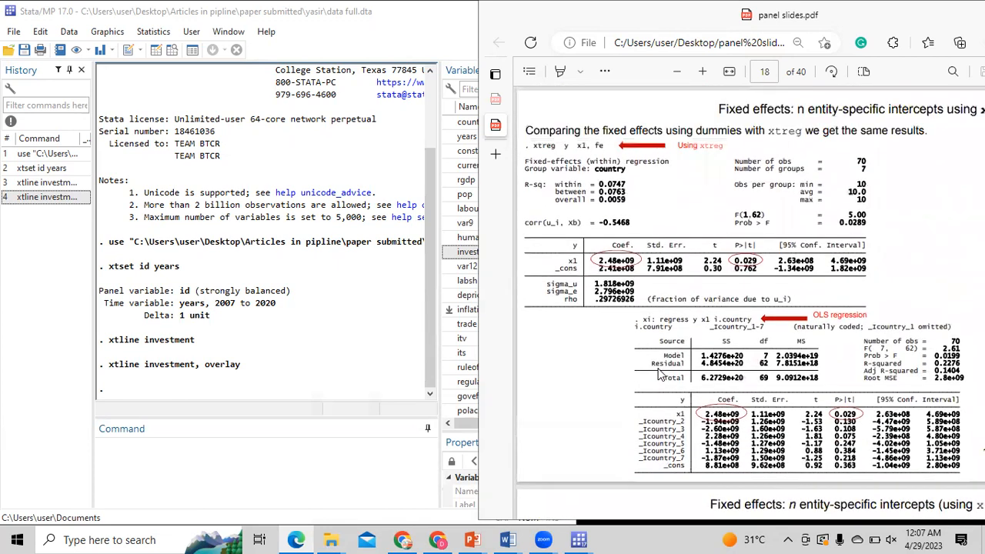
- Switch to Stata, maximize its window, and begin an xtreg command with humancapital as dependent variable and pop as first regressor
{"action": "left_click", "coordinate": [460, 20]}
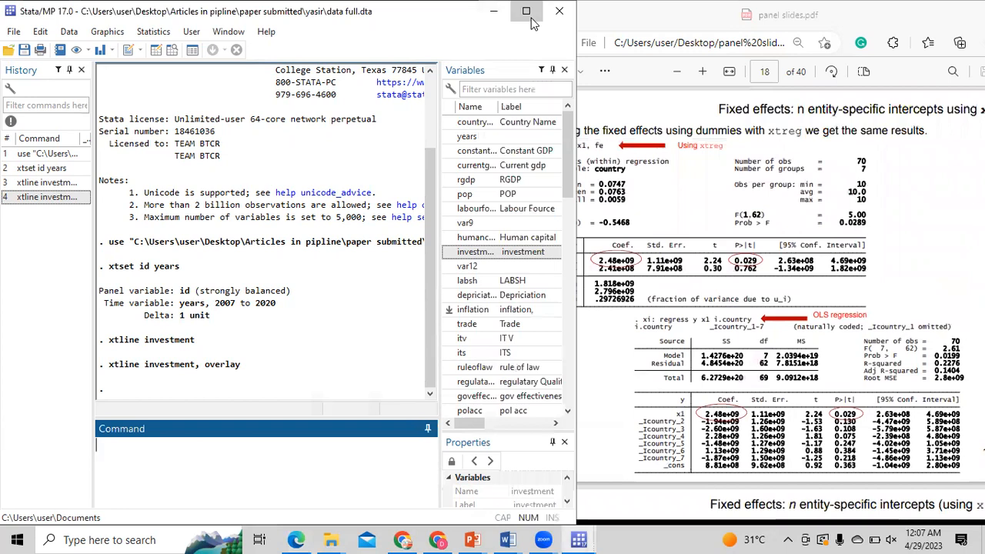
{"action": "left_click", "coordinate": [526, 12]}
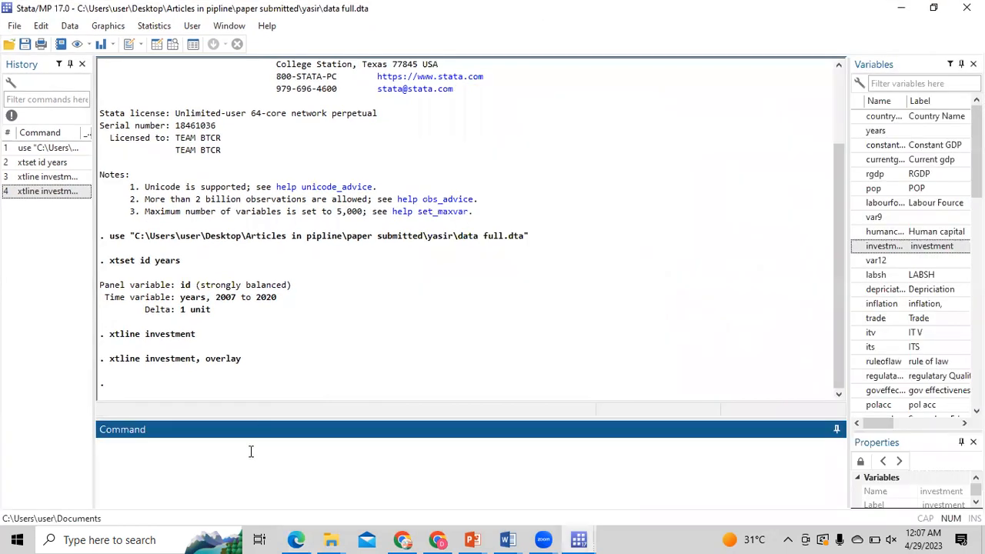
{"action": "type", "text": "xtreg"}
{"action": "mouse_move", "coordinate": [865, 197]}
{"action": "left_click", "coordinate": [859, 232]}
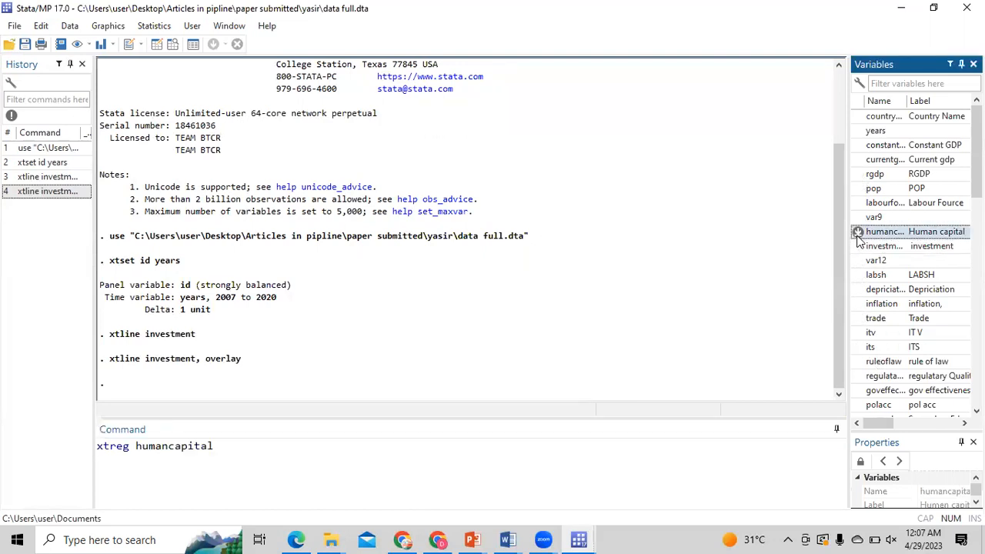
{"action": "left_click", "coordinate": [395, 458]}
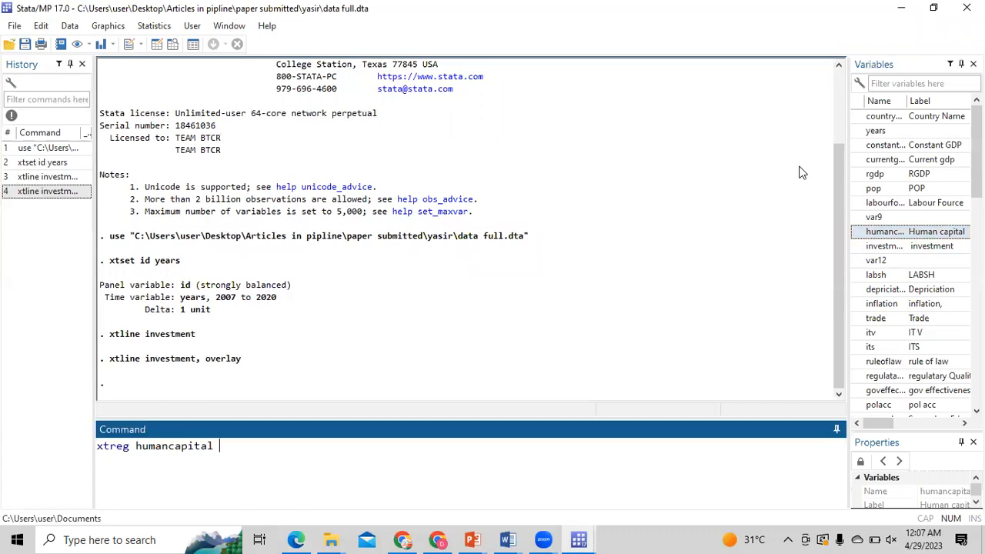
{"action": "left_click", "coordinate": [858, 188]}
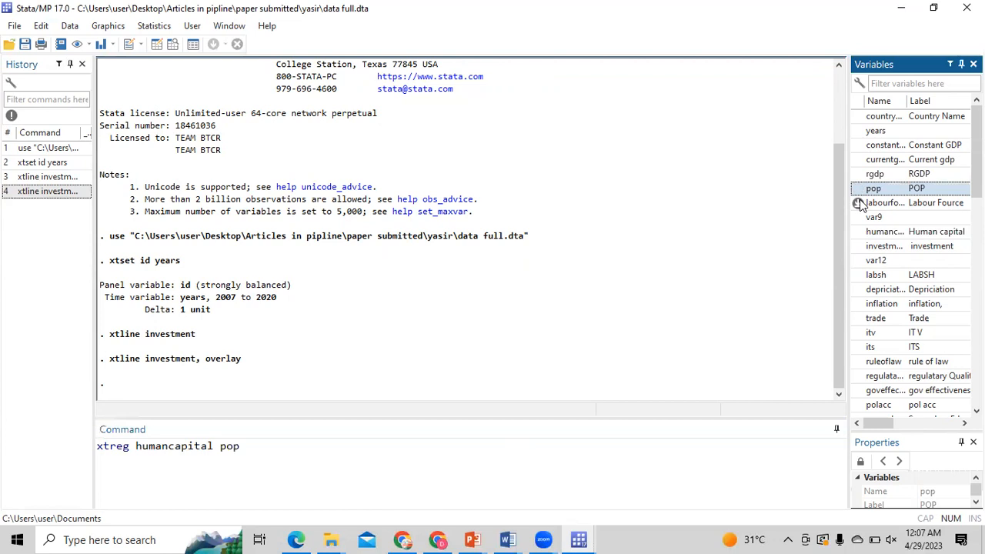
{"action": "left_click", "coordinate": [859, 203]}
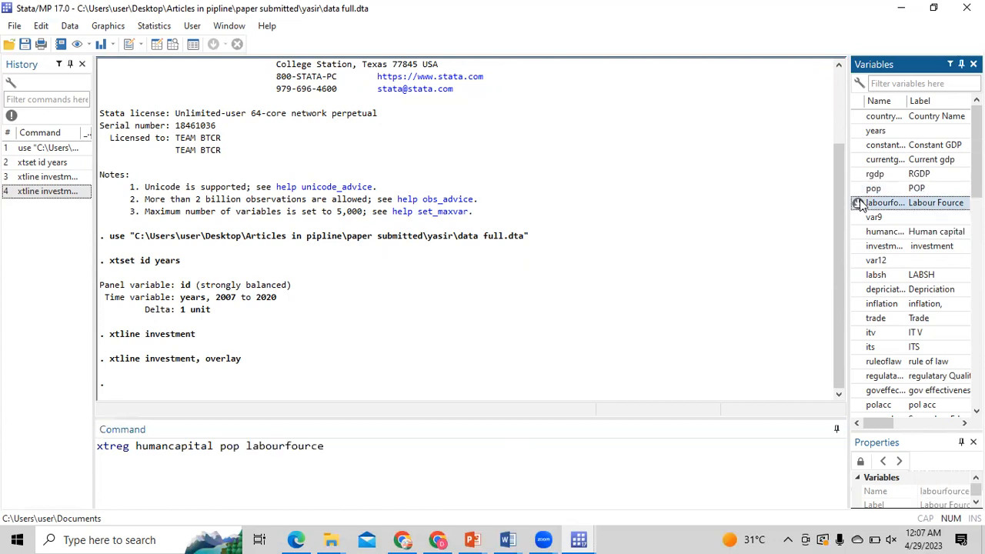
{"action": "left_click", "coordinate": [360, 448]}
{"action": "key", "text": "BackSpace"}
{"action": "key", "text": "BackSpace"}
{"action": "key", "text": "BackSpace"}
{"action": "key", "text": "BackSpace"}
{"action": "key", "text": "BackSpace"}
{"action": "key", "text": "BackSpace"}
{"action": "key", "text": "BackSpace"}
{"action": "key", "text": "BackSpace"}
{"action": "key", "text": "BackSpace"}
{"action": "key", "text": "BackSpace"}
{"action": "key", "text": "BackSpace"}
{"action": "key", "text": "BackSpace"}
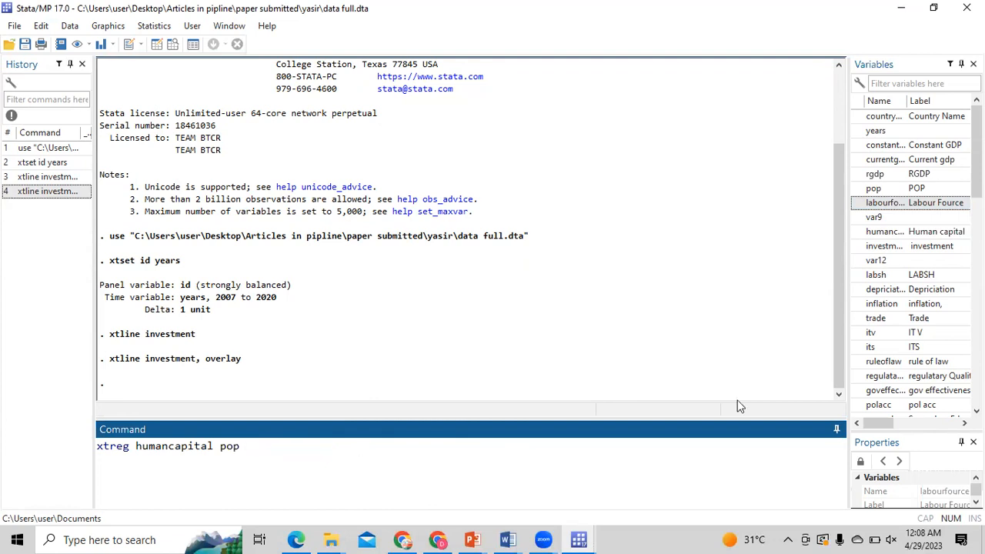
- Add inflation, trade, itv and investment as regressors to the xtreg command and run the regression
{"action": "left_click", "coordinate": [858, 304]}
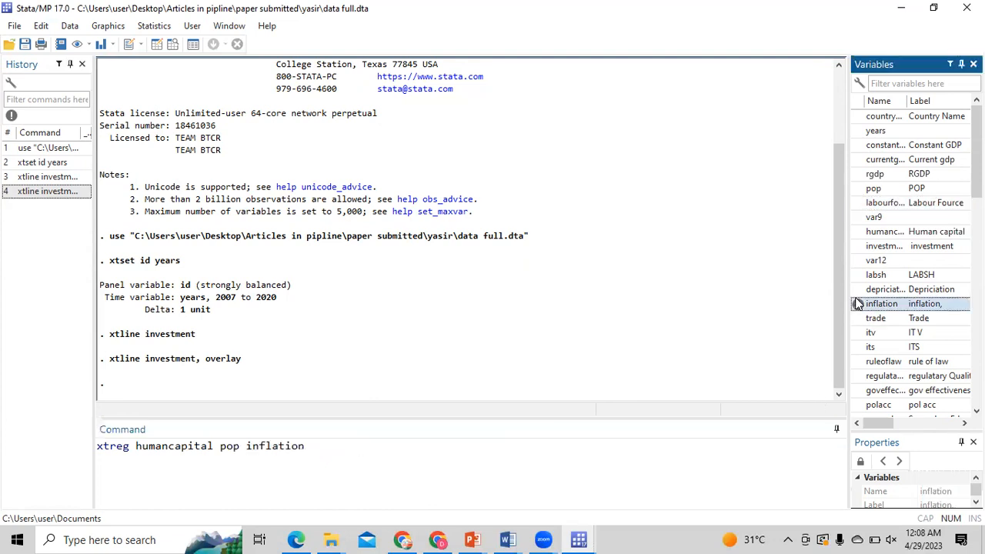
{"action": "left_click", "coordinate": [859, 319]}
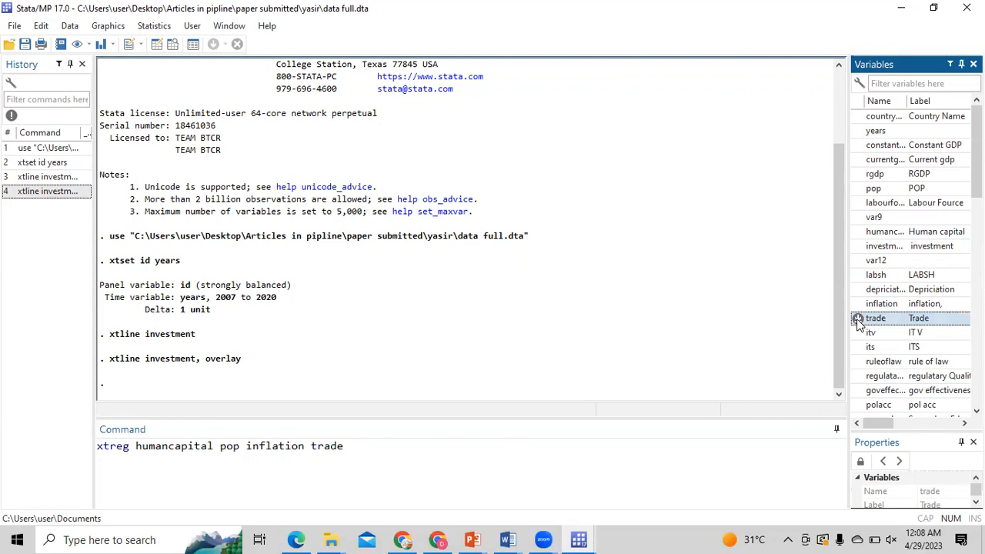
{"action": "left_click", "coordinate": [858, 333]}
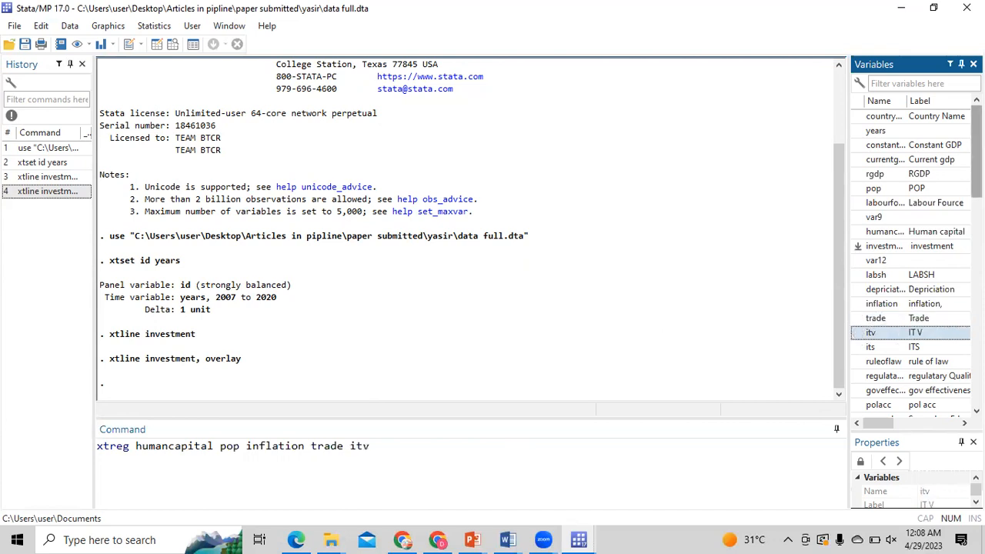
{"action": "scroll", "coordinate": [859, 337], "scroll_direction": "down", "scroll_amount": 3}
{"action": "scroll", "coordinate": [859, 204], "scroll_direction": "down", "scroll_amount": 3}
{"action": "scroll", "coordinate": [863, 230], "scroll_direction": "up", "scroll_amount": 5}
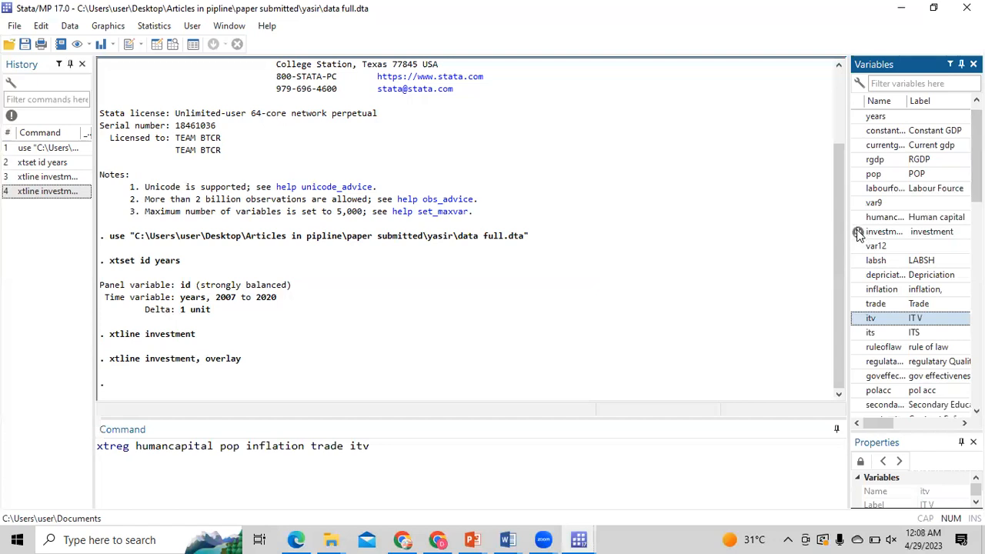
{"action": "left_click", "coordinate": [859, 232]}
{"action": "key", "text": "Return"}
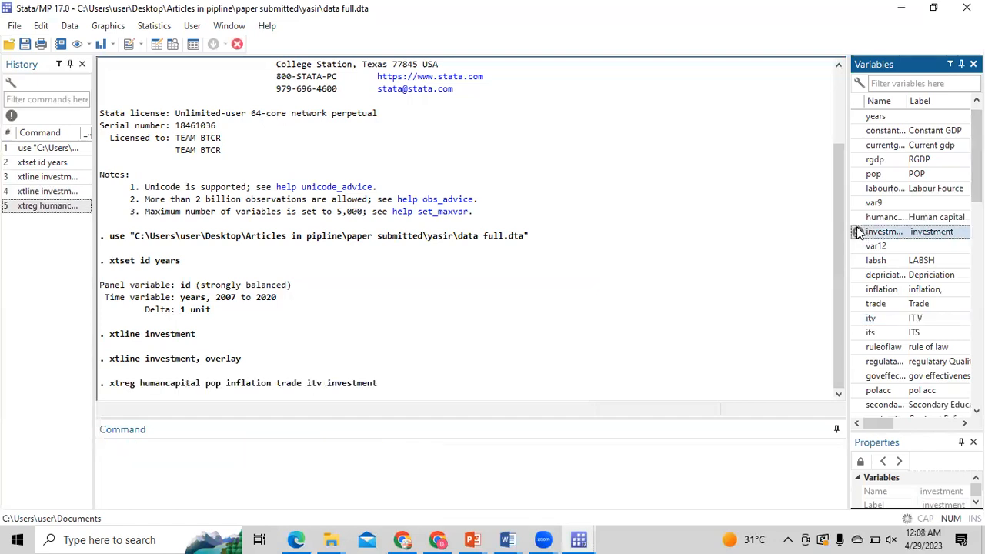
- Rerun the same xtreg regression of humancapital with the fe option for fixed effects and review the output from its header
{"action": "left_click", "coordinate": [386, 457]}
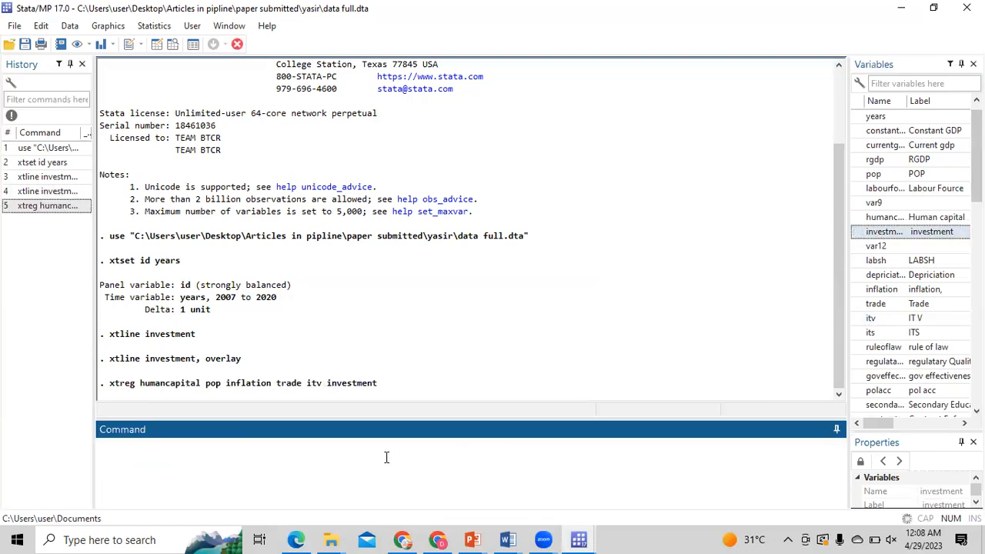
{"action": "key", "text": "Page_Up"}
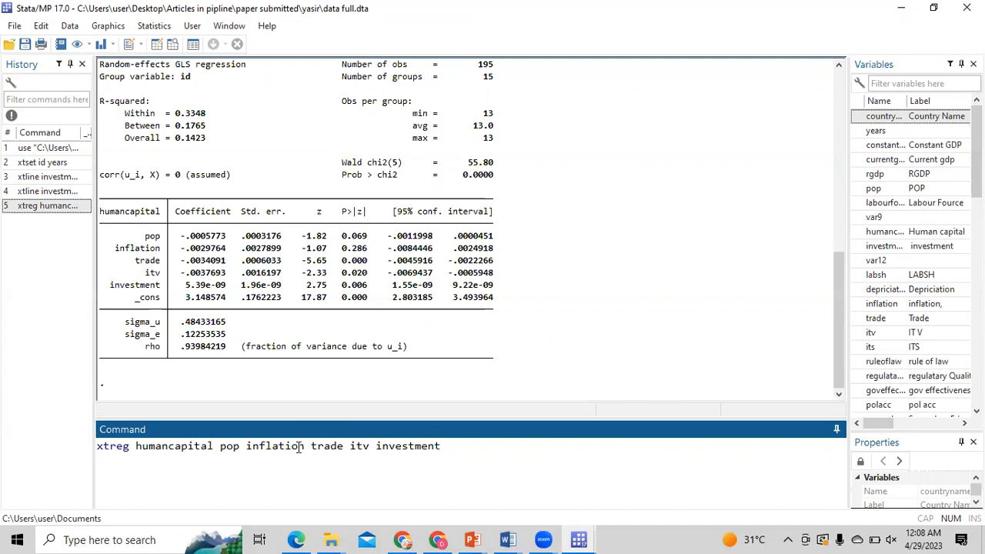
{"action": "type", "text": ", fe"}
{"action": "key", "text": "Return"}
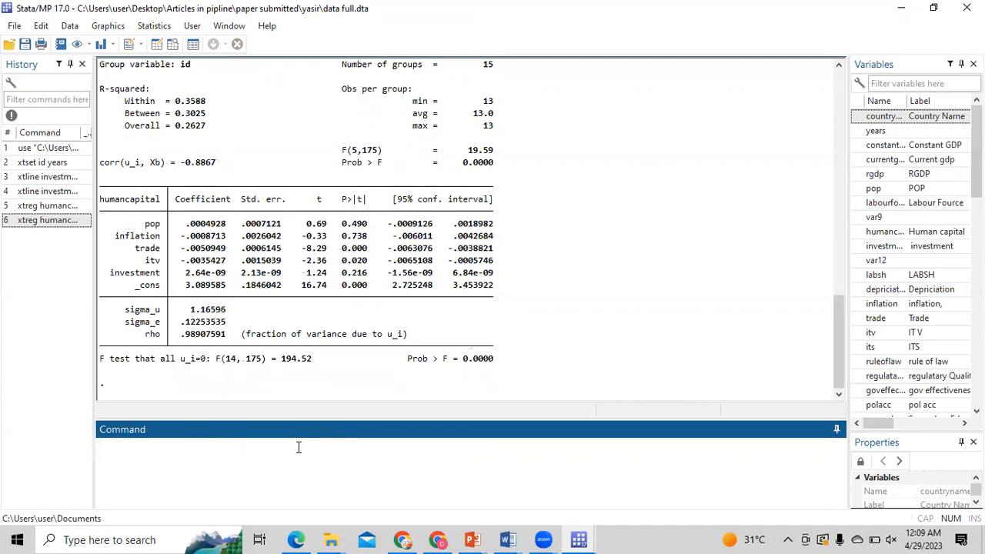
{"action": "left_click", "coordinate": [637, 245]}
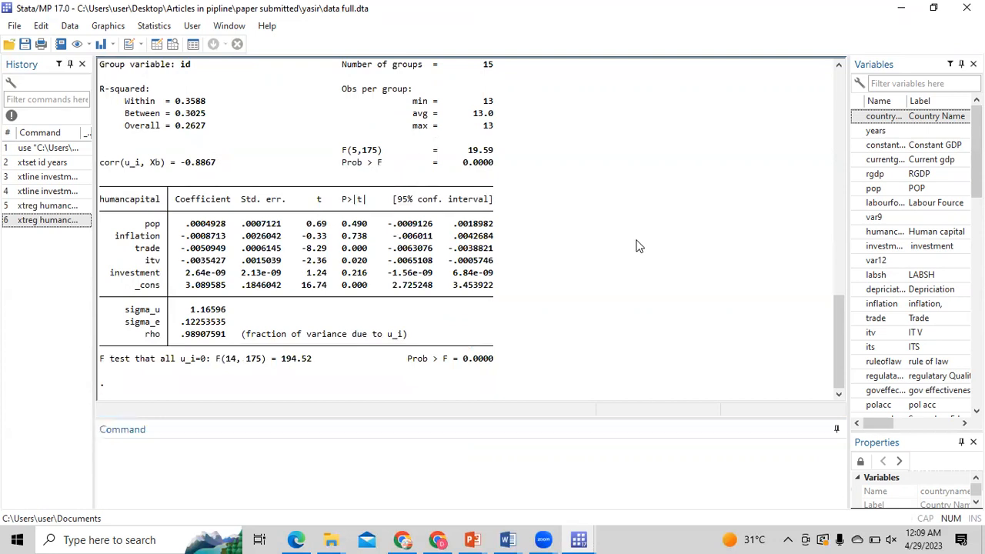
{"action": "scroll", "coordinate": [637, 245], "scroll_direction": "up", "scroll_amount": 1}
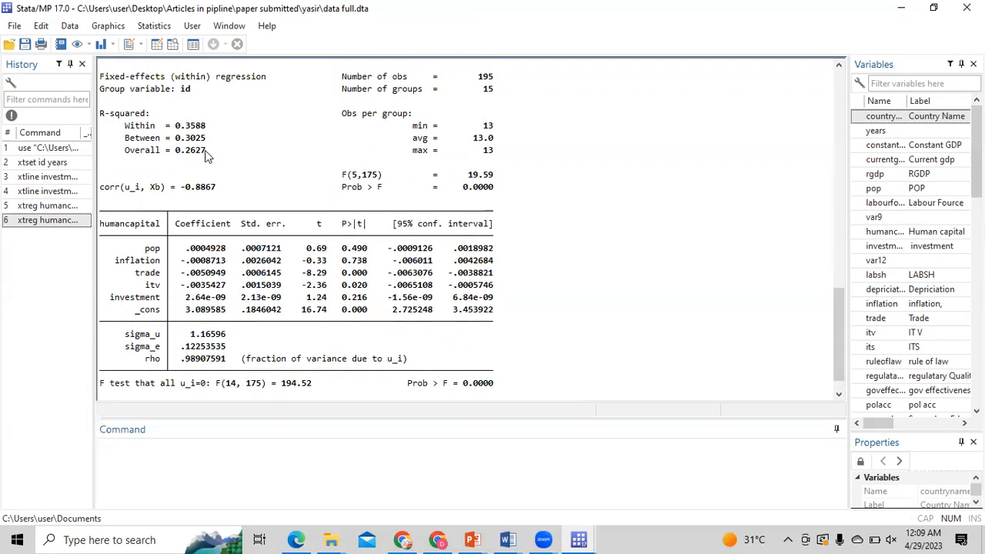
- Review the overall R-squared and the coefficients' p-values in the fixed-effects regression output
{"action": "left_click_drag", "start_coordinate": [205, 150], "coordinate": [178, 154]}
{"action": "left_click_drag", "start_coordinate": [141, 154], "coordinate": [128, 155]}
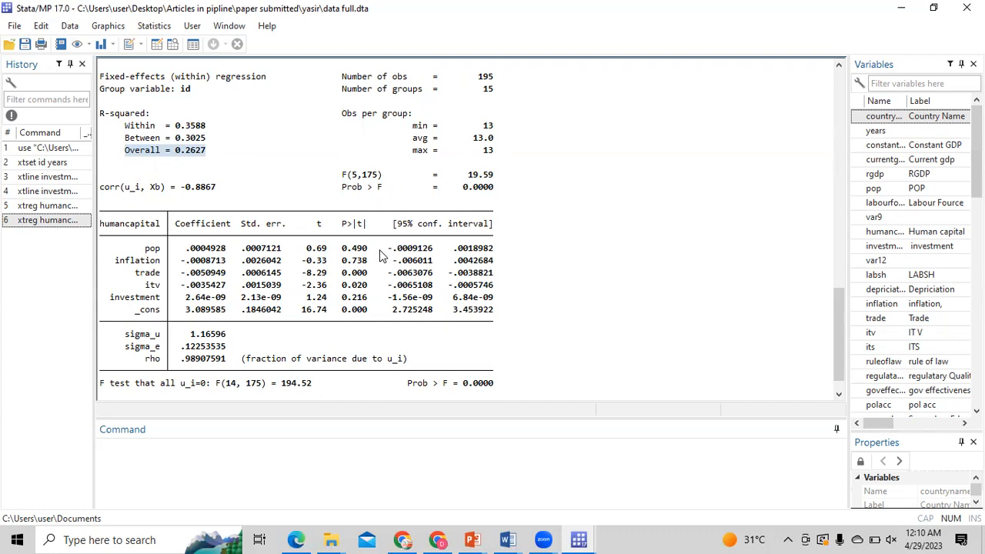
{"action": "left_click", "coordinate": [366, 289]}
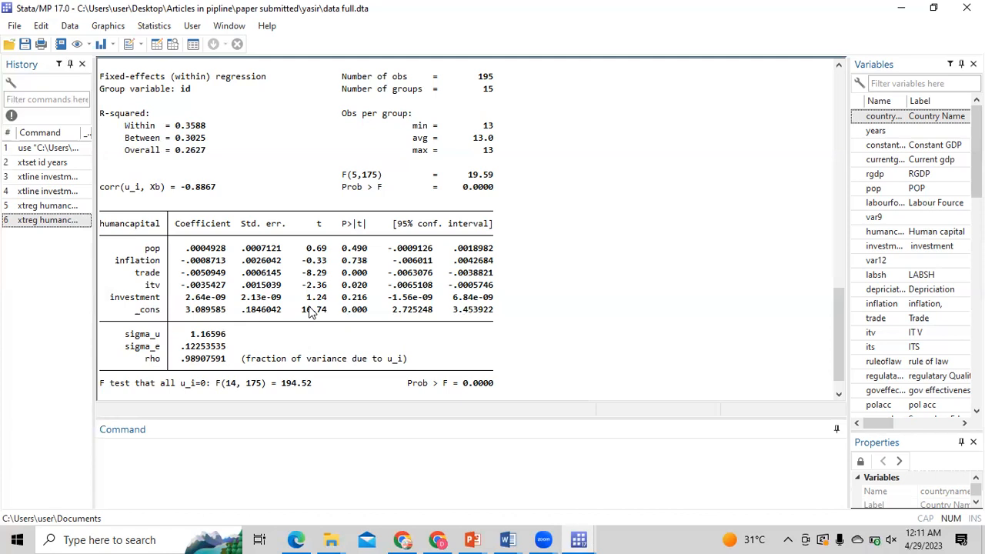
- Export the fixed-effects results to aribah.doc with outreg2, check the table in Word, and close the document
{"action": "left_click", "coordinate": [262, 436]}
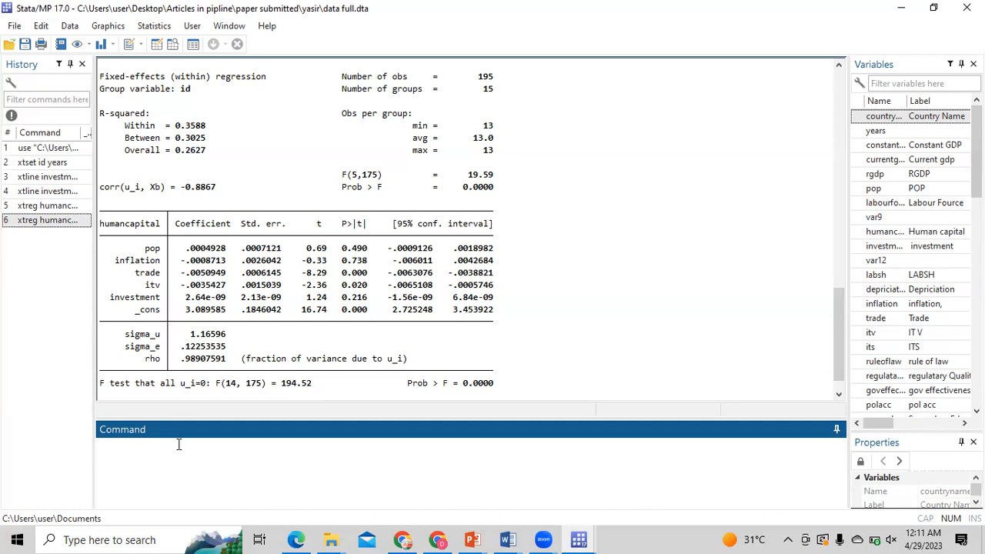
{"action": "type", "text": "outreg2 using aribah.doc"}
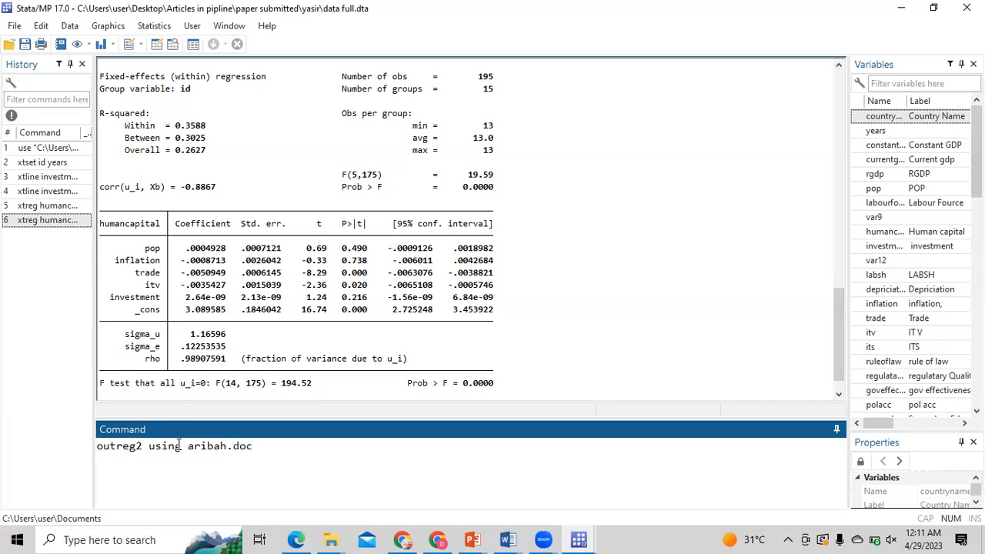
{"action": "key", "text": "Return"}
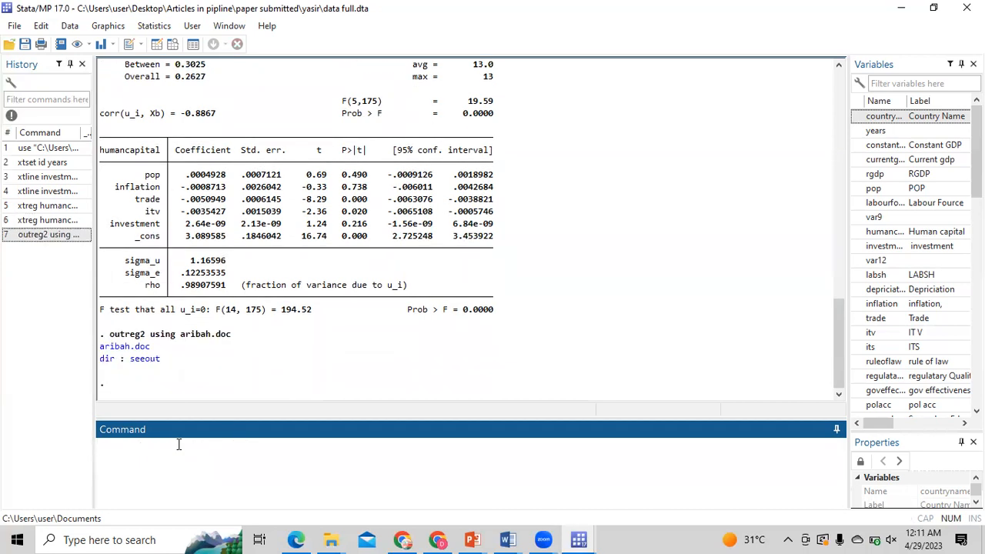
{"action": "left_click", "coordinate": [134, 350]}
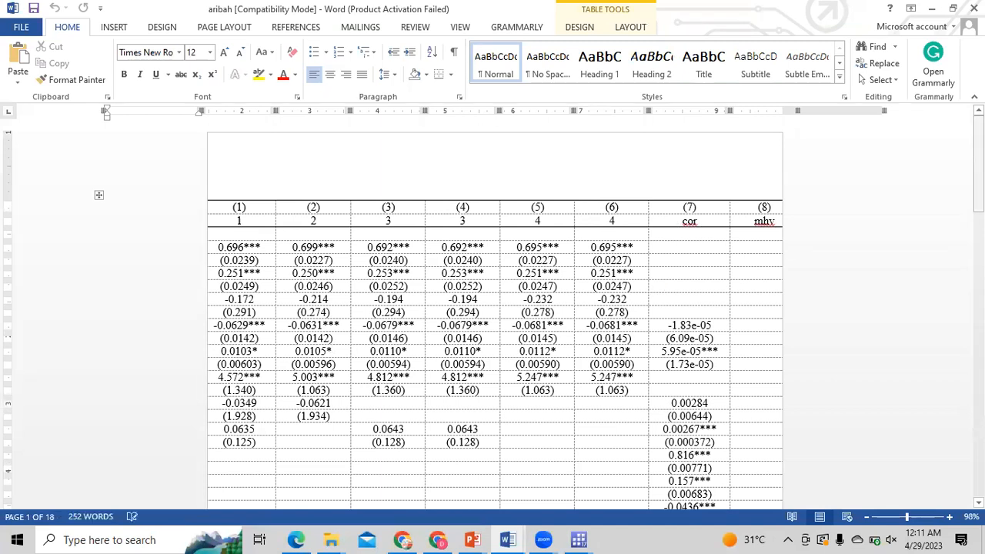
{"action": "scroll", "coordinate": [492, 315], "scroll_direction": "down", "scroll_amount": 4}
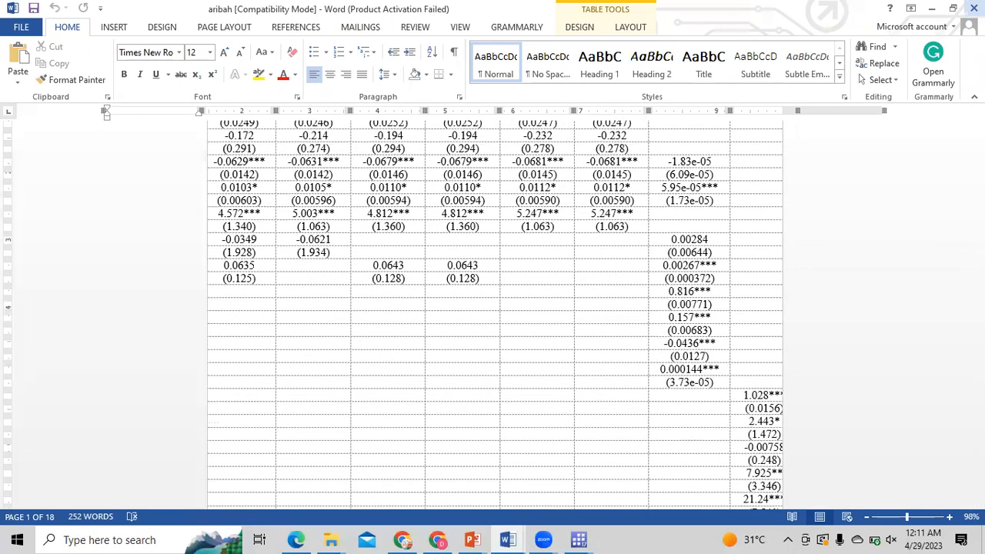
{"action": "left_click", "coordinate": [974, 9]}
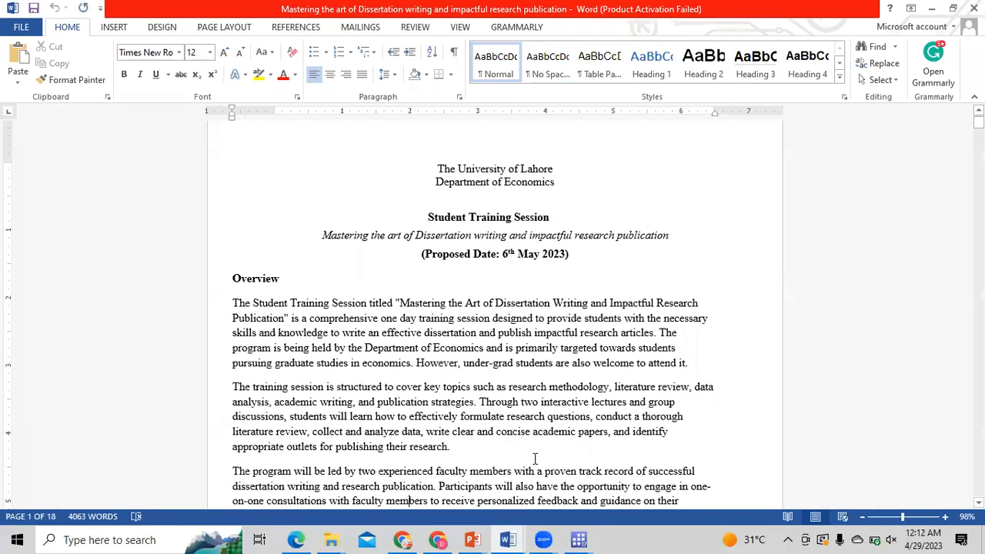
- Switch back to Stata, export the fixed-effects results to jamal.doc with outreg2, and open the document in Word
{"action": "mouse_move", "coordinate": [578, 539]}
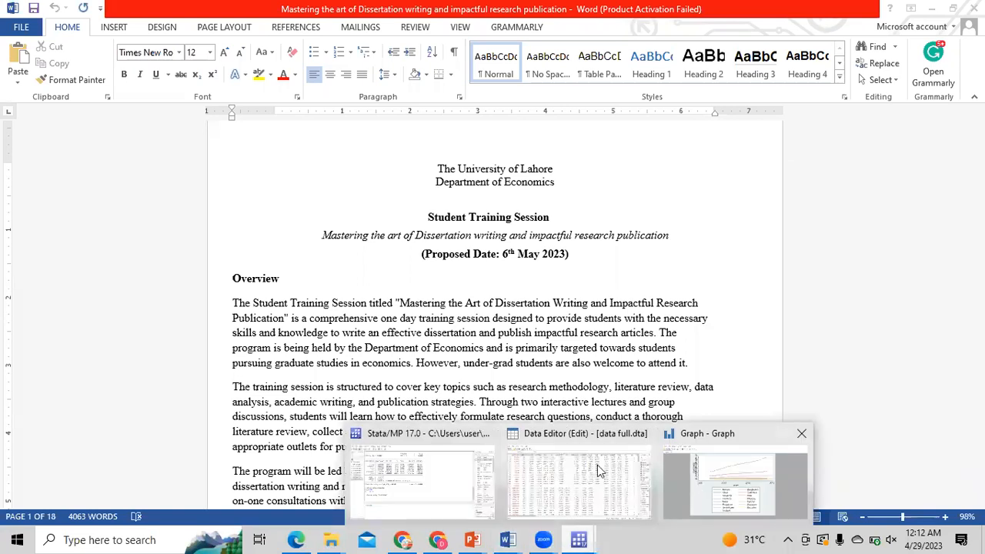
{"action": "left_click", "coordinate": [437, 485]}
{"action": "type", "text": "outreg2 using jamal.doc"}
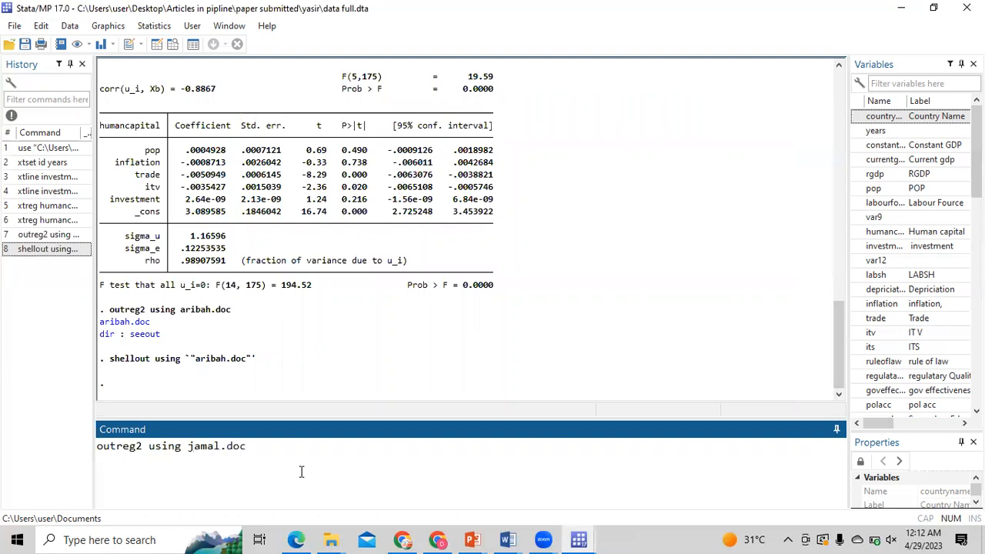
{"action": "key", "text": "Return"}
{"action": "left_click", "coordinate": [119, 350]}
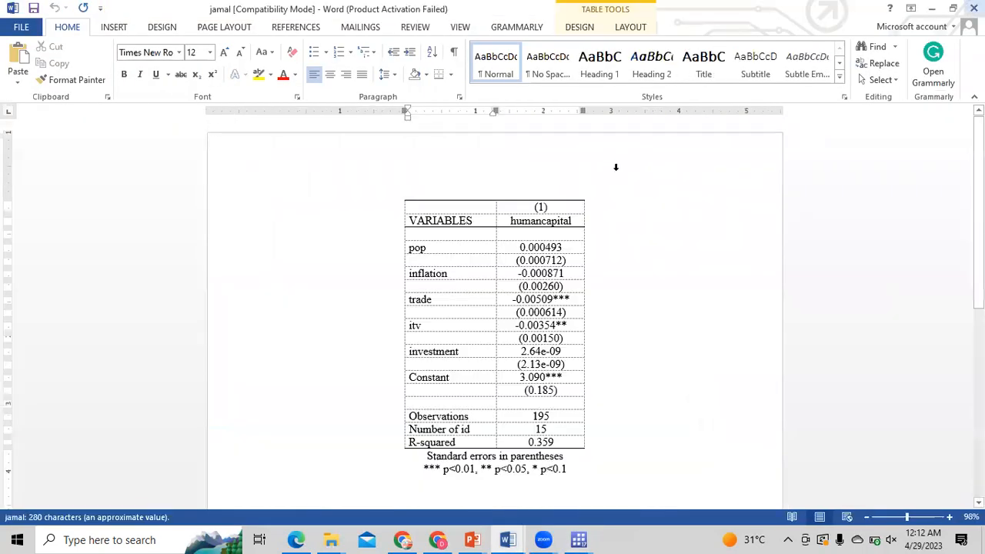
- Read through the exported humancapital table in jamal.doc, from the coefficients to the significance notes beneath it
{"action": "left_click", "coordinate": [615, 230]}
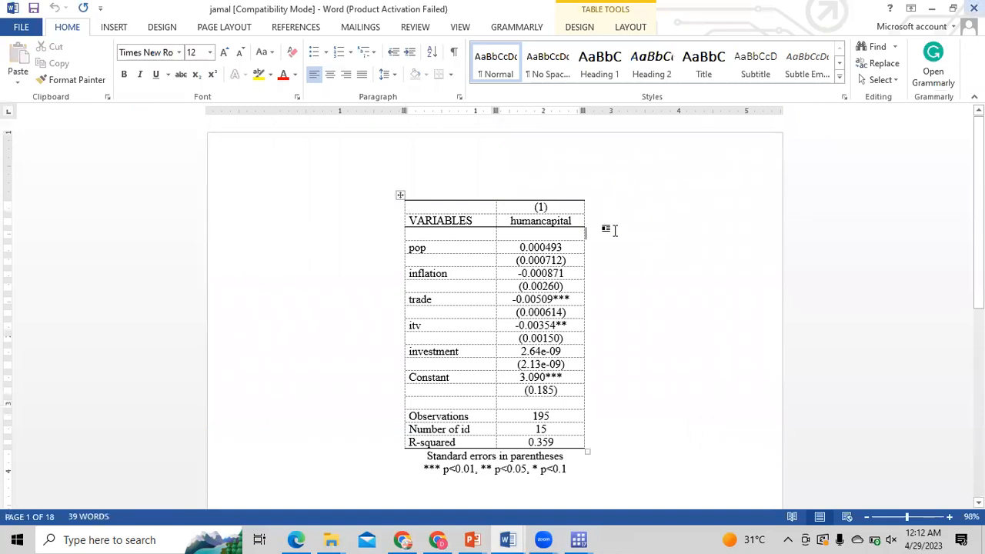
{"action": "key", "text": "Down"}
{"action": "key", "text": "Down"}
{"action": "key", "text": "Down"}
{"action": "key", "text": "Down"}
{"action": "key", "text": "Down"}
{"action": "key", "text": "Down"}
{"action": "key", "text": "Down"}
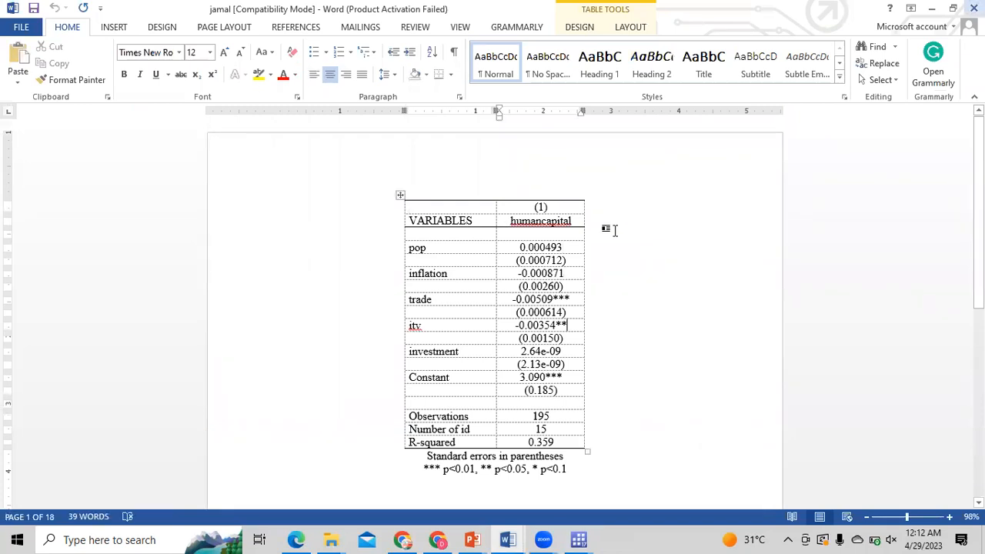
{"action": "key", "text": "Down"}
{"action": "key", "text": "Down"}
{"action": "key", "text": "Down"}
{"action": "key", "text": "Down"}
{"action": "key", "text": "Down"}
{"action": "key", "text": "Down"}
{"action": "key", "text": "Down"}
{"action": "key", "text": "Down"}
{"action": "key", "text": "Down"}
{"action": "key", "text": "Down"}
{"action": "key", "text": "Down"}
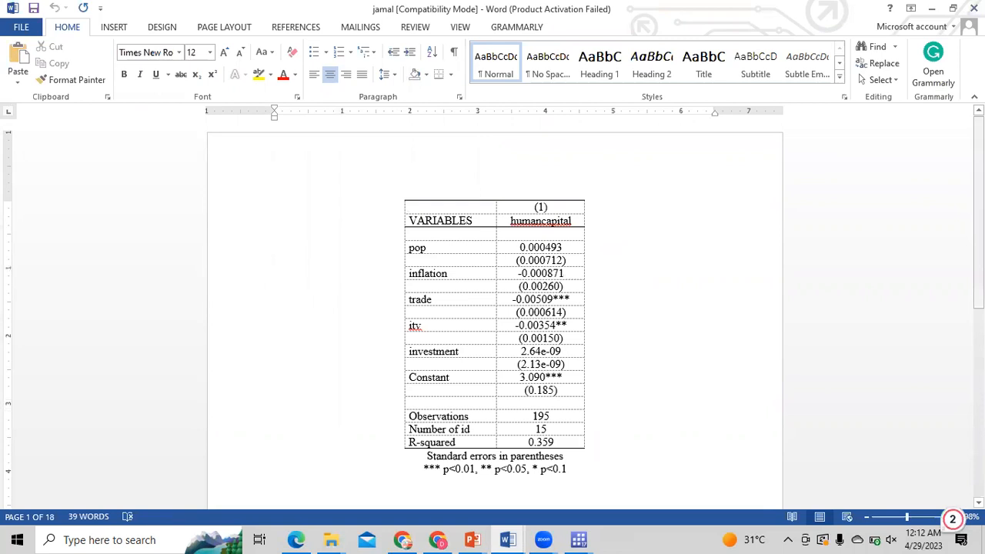
{"action": "scroll", "coordinate": [495, 284], "scroll_direction": "down", "scroll_amount": 3}
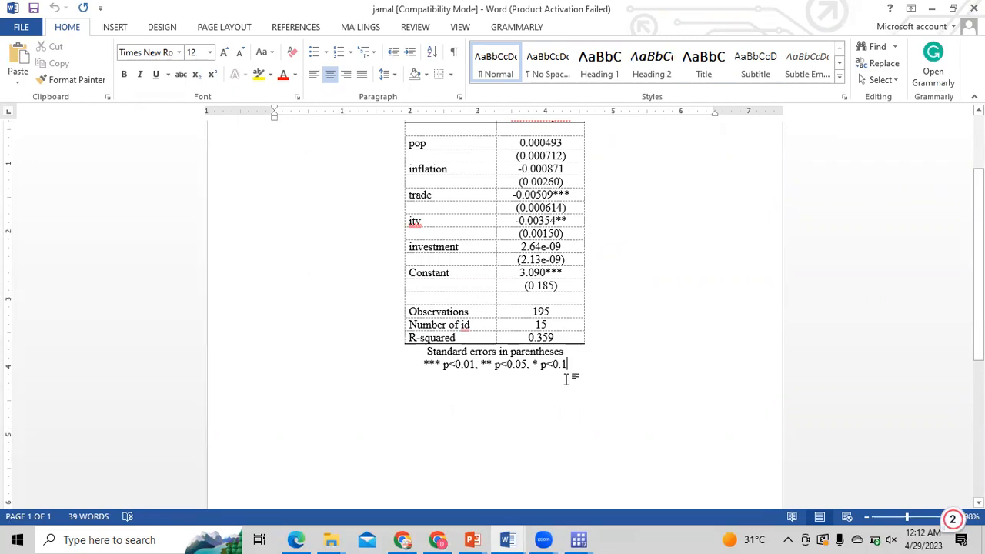
{"action": "left_click_drag", "start_coordinate": [979, 257], "coordinate": [979, 209]}
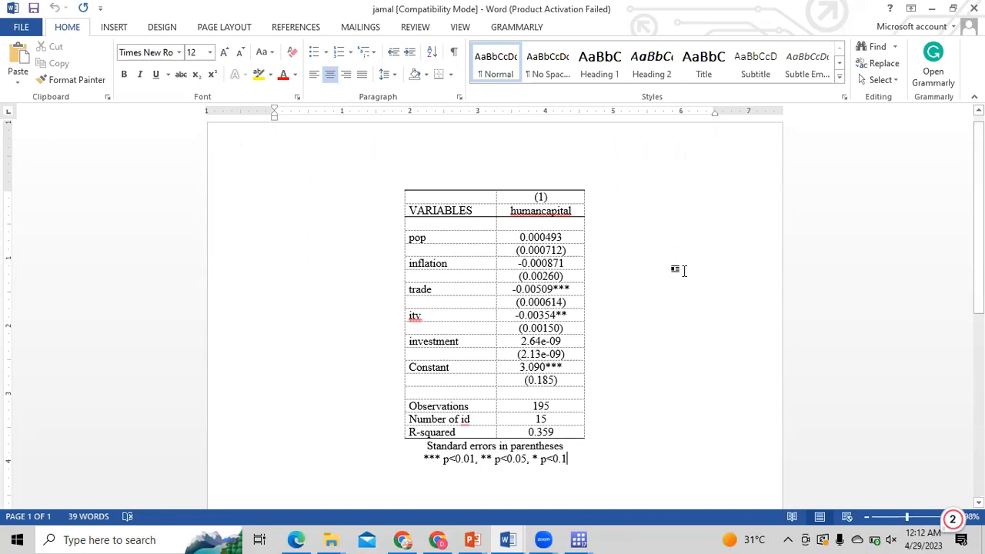
- Return to Stata and rerun the xtreg regression of humancapital with the re option in place of fe
{"action": "left_click", "coordinate": [929, 6]}
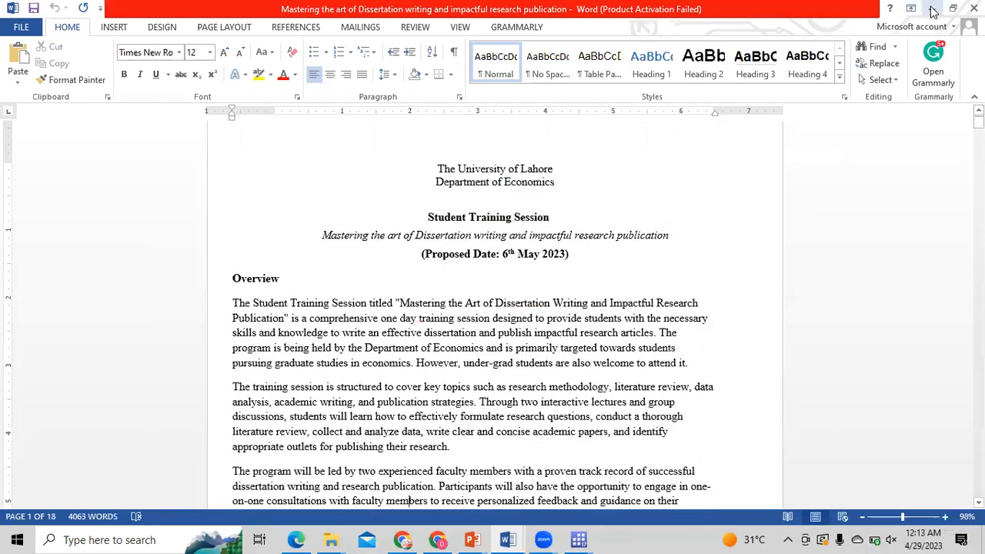
{"action": "left_click", "coordinate": [932, 9]}
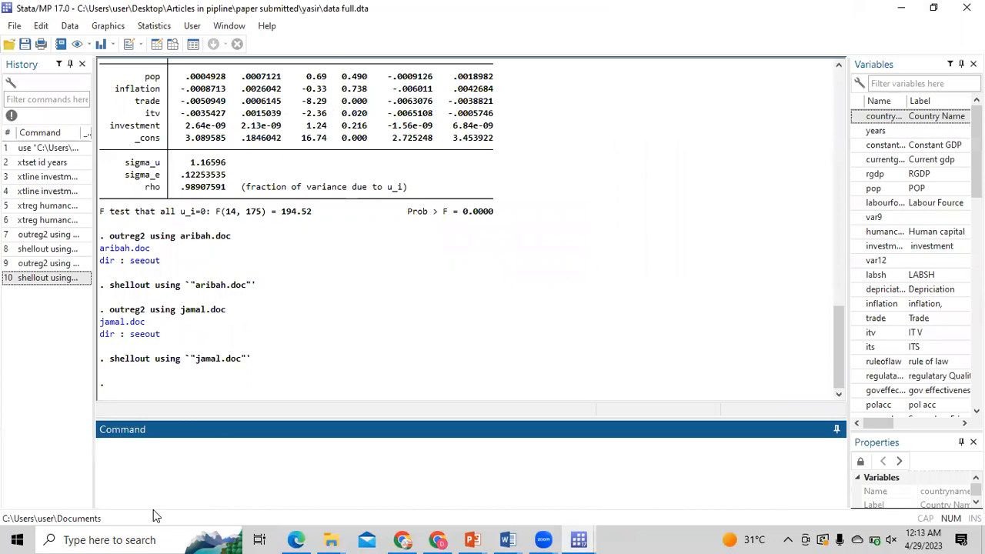
{"action": "key", "text": "Page_Up"}
{"action": "key", "text": "Page_Up"}
{"action": "key", "text": "Page_Up"}
{"action": "key", "text": "Page_Up"}
{"action": "key", "text": "Page_Up"}
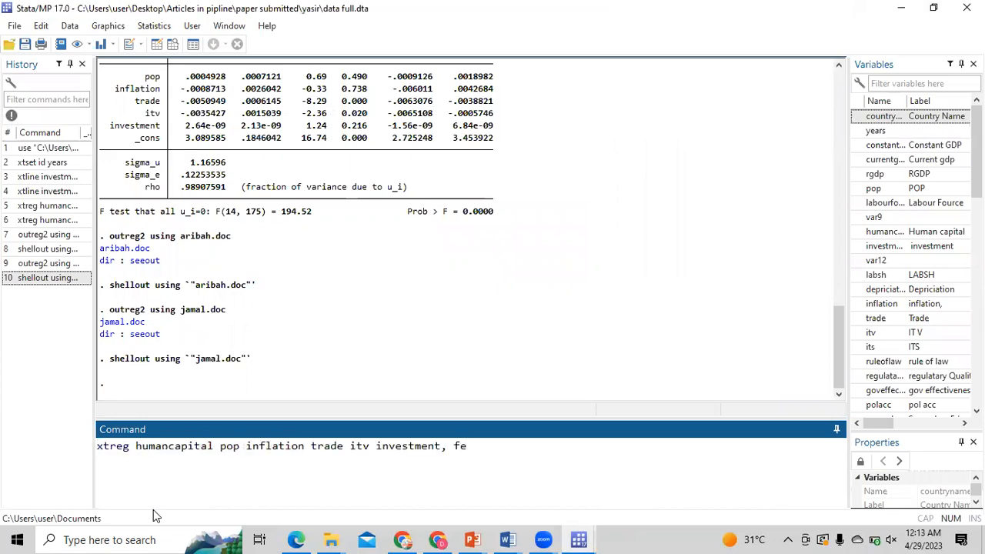
{"action": "key", "text": "BackSpace"}
{"action": "key", "text": "BackSpace"}
{"action": "type", "text": "re"}
{"action": "key", "text": "Return"}
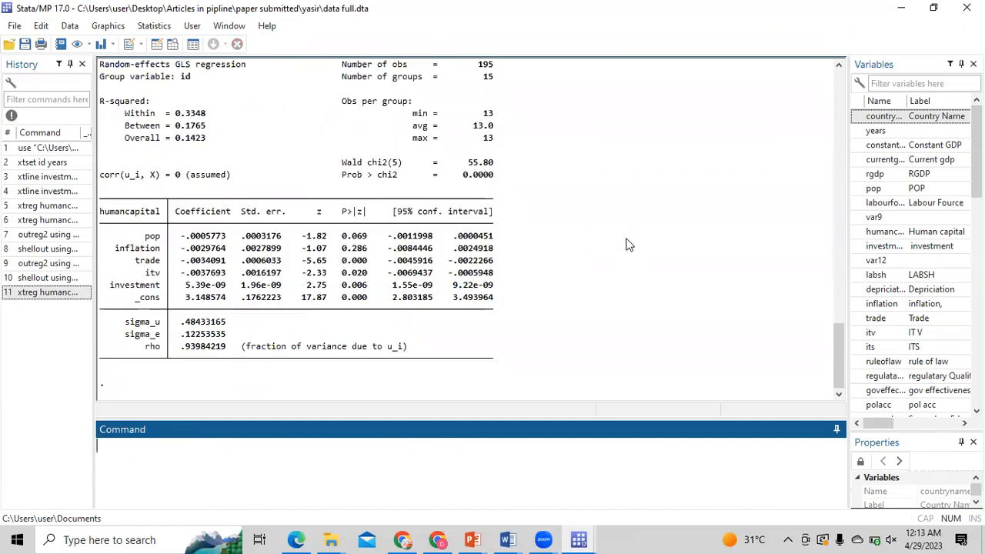
- Review the random-effects output, checking the assumed correlation, overall R-squared, model significance and coefficient p-values
{"action": "left_click", "coordinate": [629, 240]}
{"action": "scroll", "coordinate": [629, 241], "scroll_direction": "up", "scroll_amount": 1}
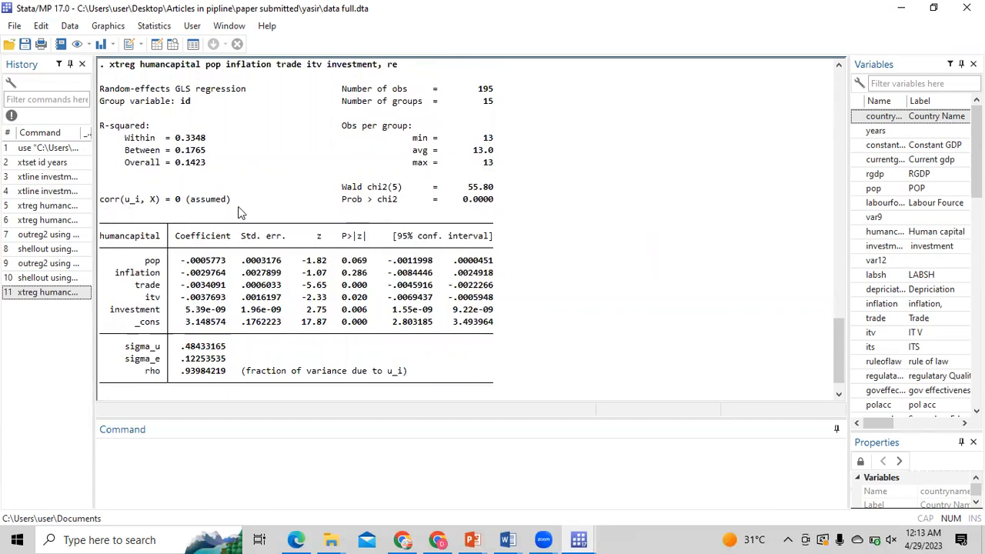
{"action": "left_click_drag", "start_coordinate": [232, 199], "coordinate": [100, 204]}
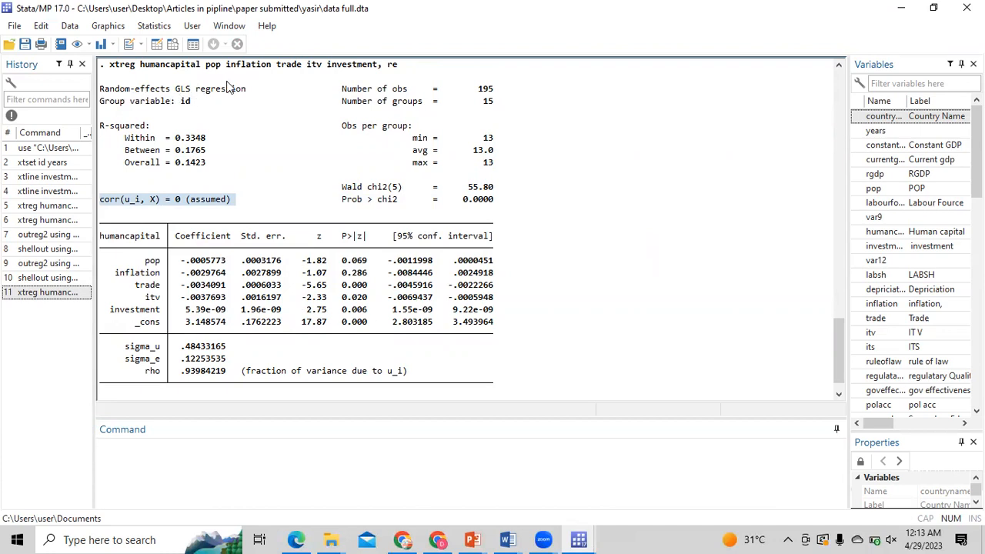
{"action": "left_click_drag", "start_coordinate": [206, 164], "coordinate": [127, 171]}
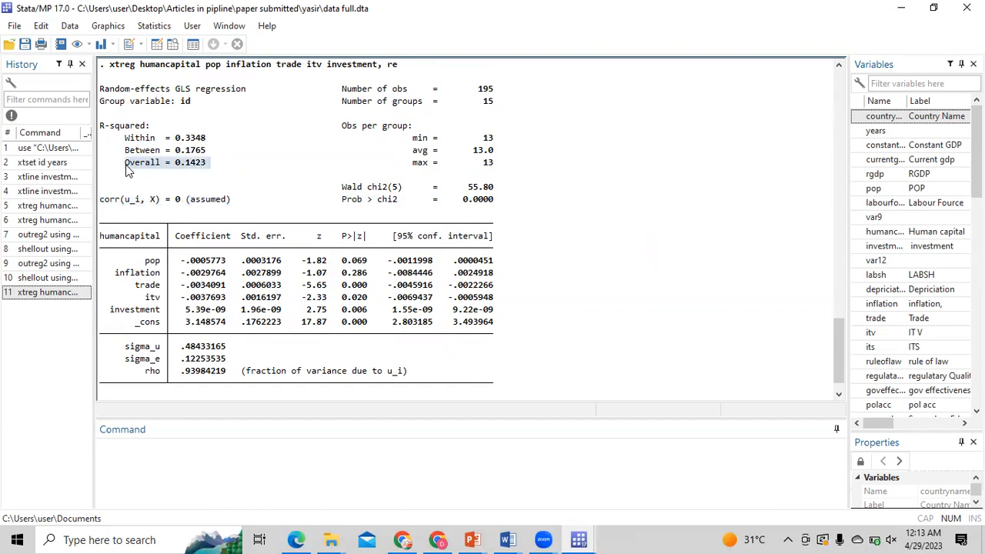
{"action": "left_click_drag", "start_coordinate": [494, 199], "coordinate": [346, 207]}
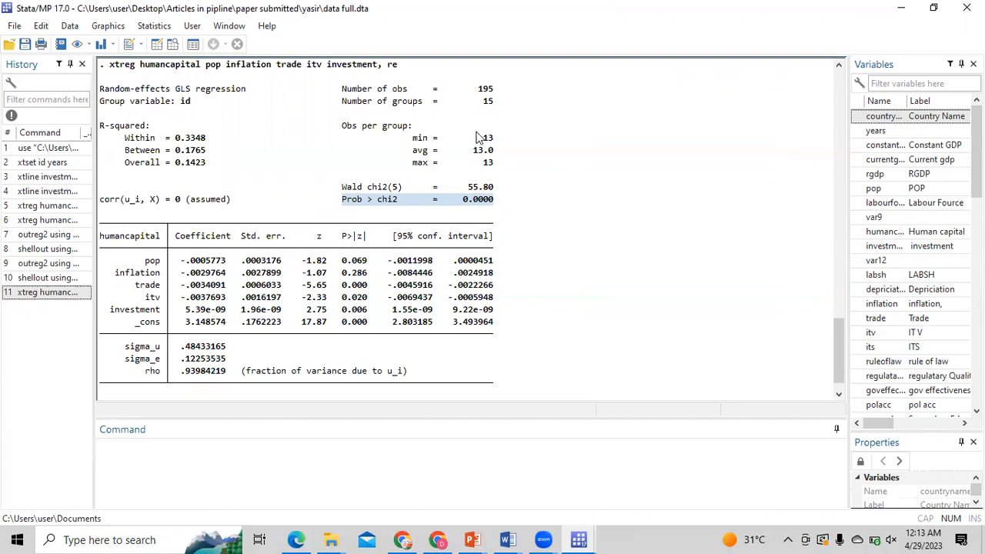
{"action": "left_click", "coordinate": [359, 305]}
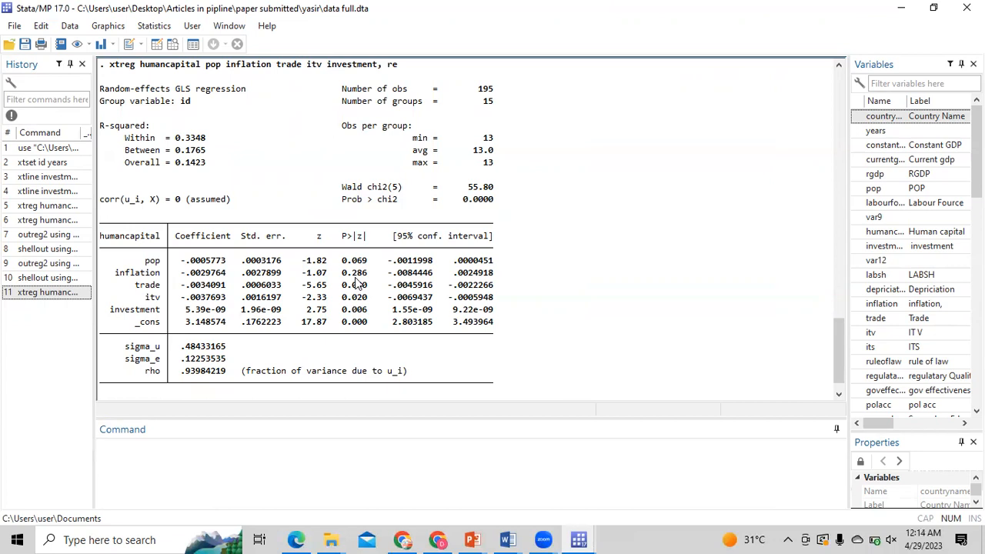
- Switch to panel slides.pdf, maximize its window, and examine the annotated xtreg fixed effects output on slide 19
{"action": "left_click", "coordinate": [260, 451]}
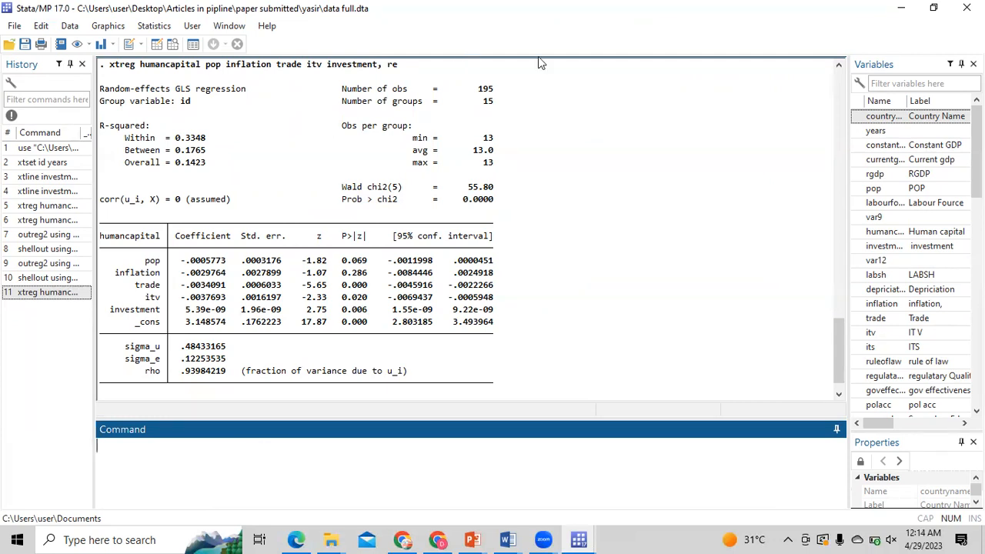
{"action": "left_click", "coordinate": [940, 7]}
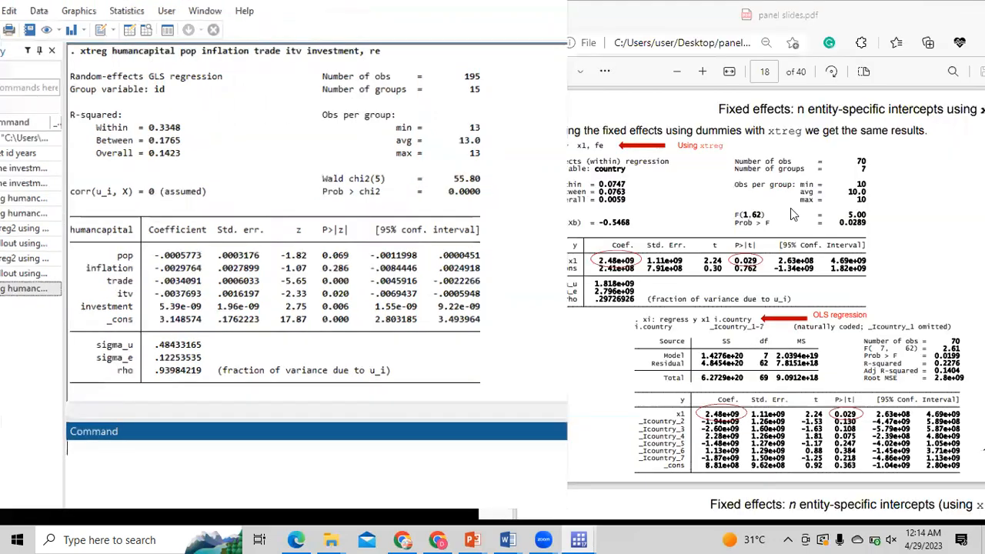
{"action": "left_click", "coordinate": [920, 241]}
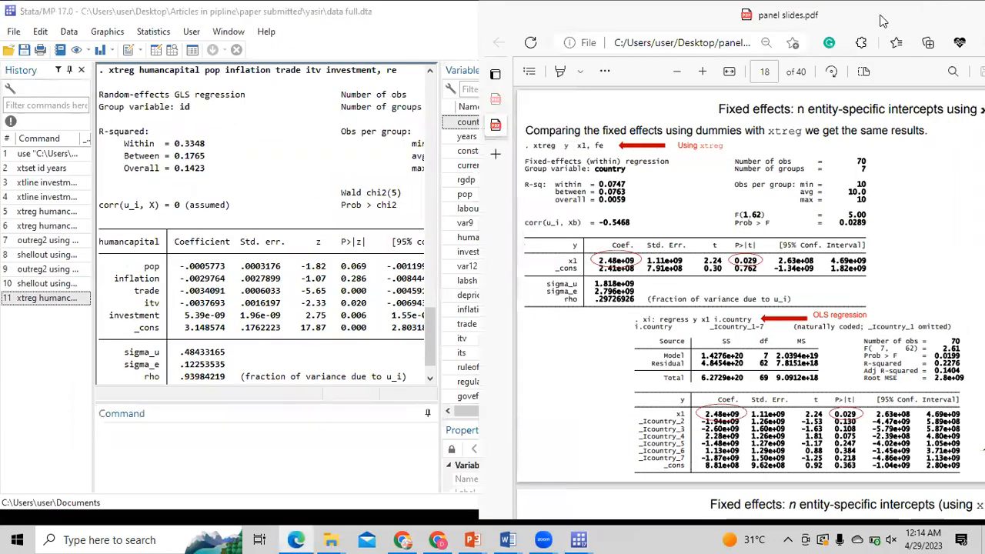
{"action": "left_click_drag", "start_coordinate": [881, 17], "coordinate": [405, 20]}
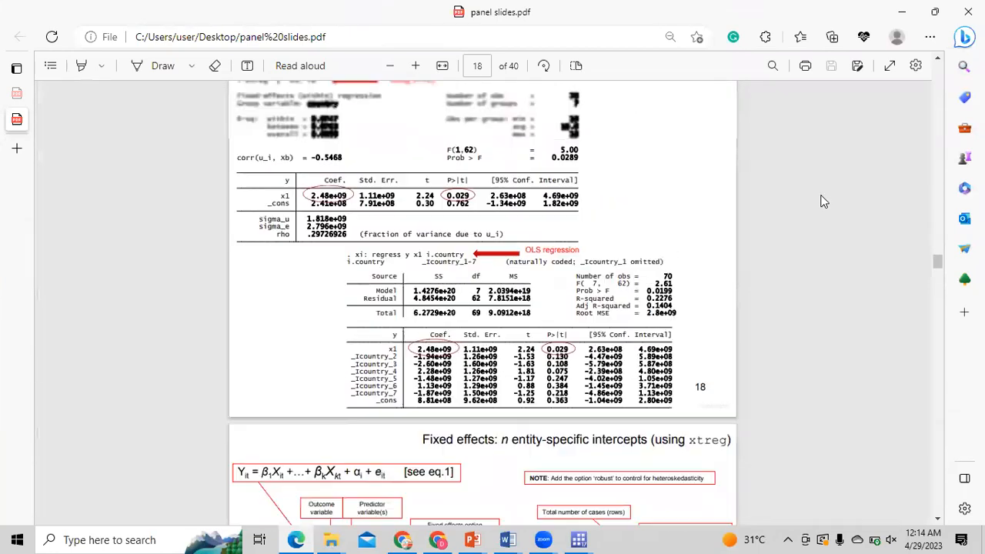
{"action": "scroll", "coordinate": [823, 201], "scroll_direction": "down", "scroll_amount": 8}
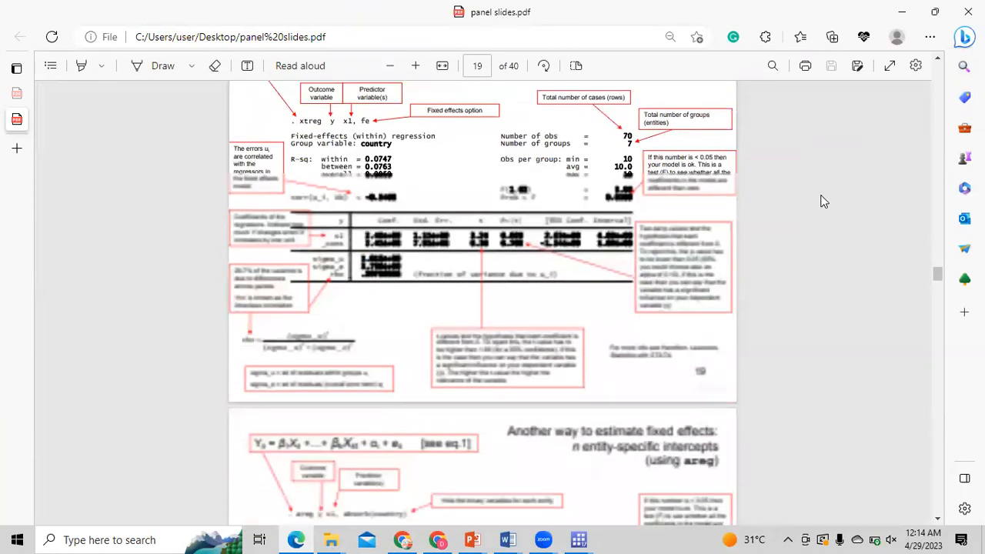
{"action": "scroll", "coordinate": [823, 202], "scroll_direction": "up", "scroll_amount": 2}
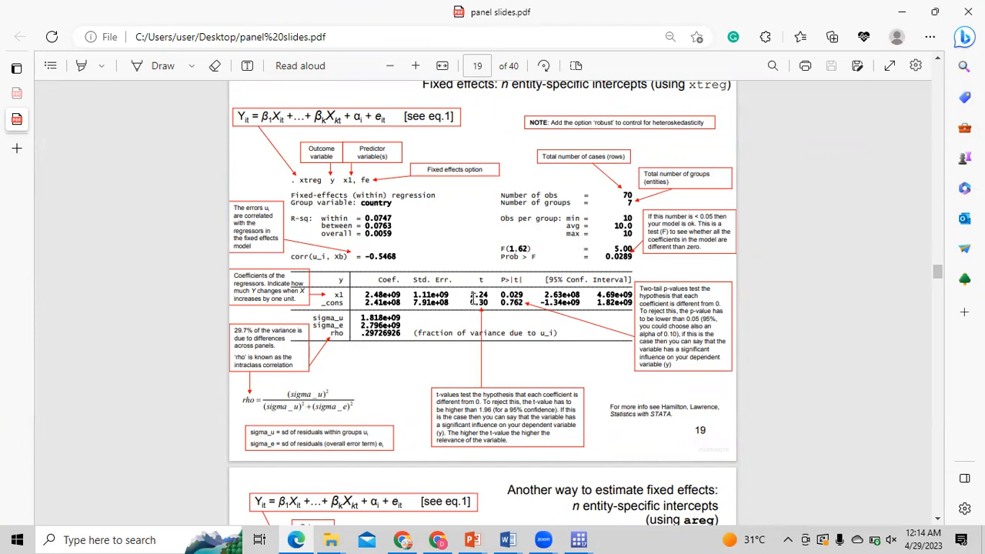
- Find the Random effects slide, page 27, and examine its annotated xtreg output with the re option
{"action": "scroll", "coordinate": [474, 298], "scroll_direction": "down", "scroll_amount": 10}
{"action": "scroll", "coordinate": [474, 298], "scroll_direction": "down", "scroll_amount": 12}
{"action": "scroll", "coordinate": [473, 299], "scroll_direction": "down", "scroll_amount": 10}
{"action": "scroll", "coordinate": [473, 299], "scroll_direction": "down", "scroll_amount": 10}
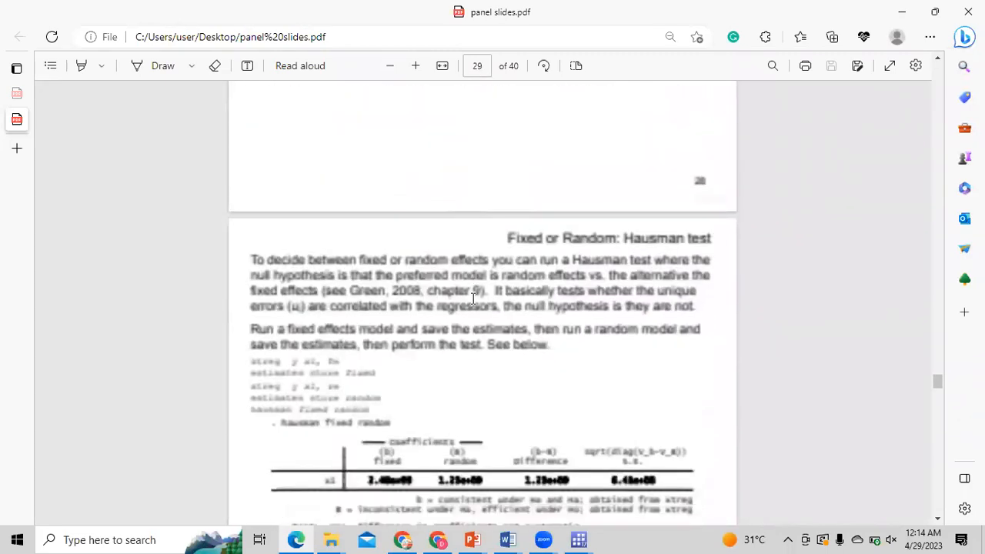
{"action": "scroll", "coordinate": [473, 299], "scroll_direction": "up", "scroll_amount": 8}
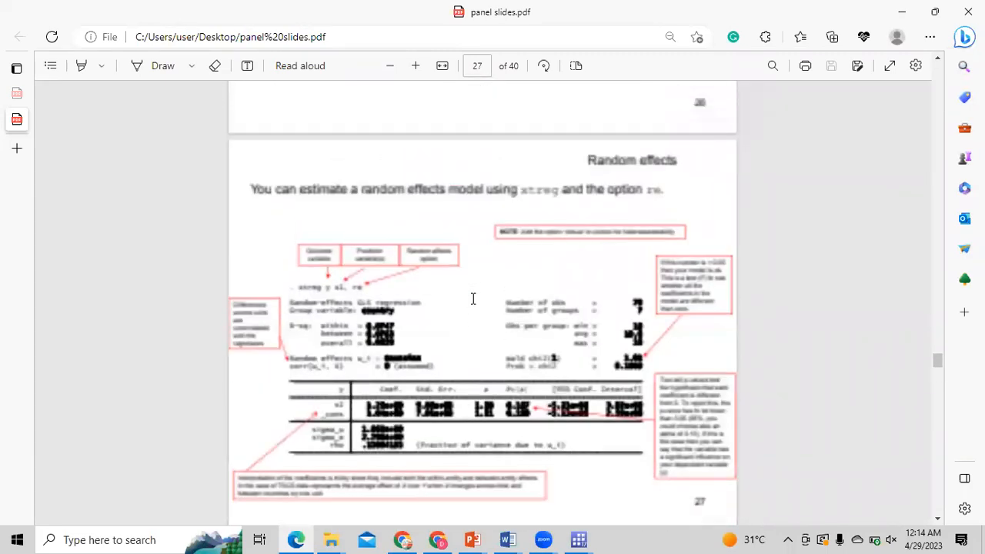
{"action": "scroll", "coordinate": [473, 299], "scroll_direction": "down", "scroll_amount": 1}
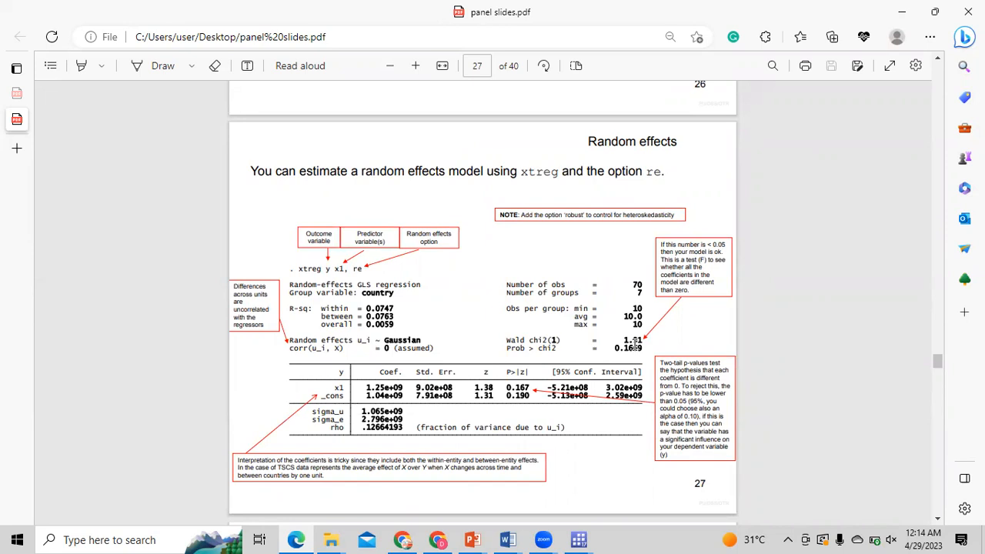
{"action": "scroll", "coordinate": [634, 344], "scroll_direction": "down", "scroll_amount": 1}
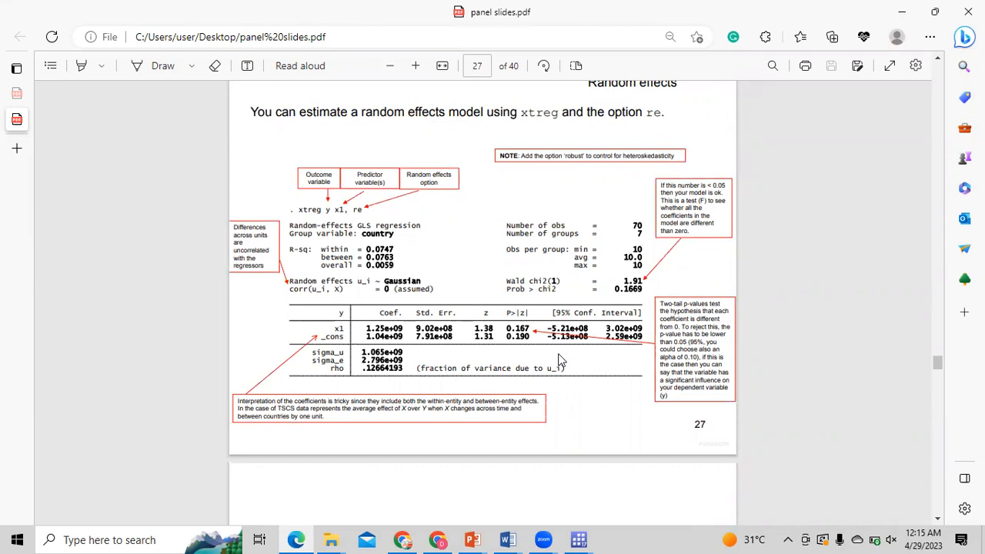
- Find the Hausman test slide, page 29, and restore the slides window to its smaller size beside Stata
{"action": "scroll", "coordinate": [559, 360], "scroll_direction": "down", "scroll_amount": 5}
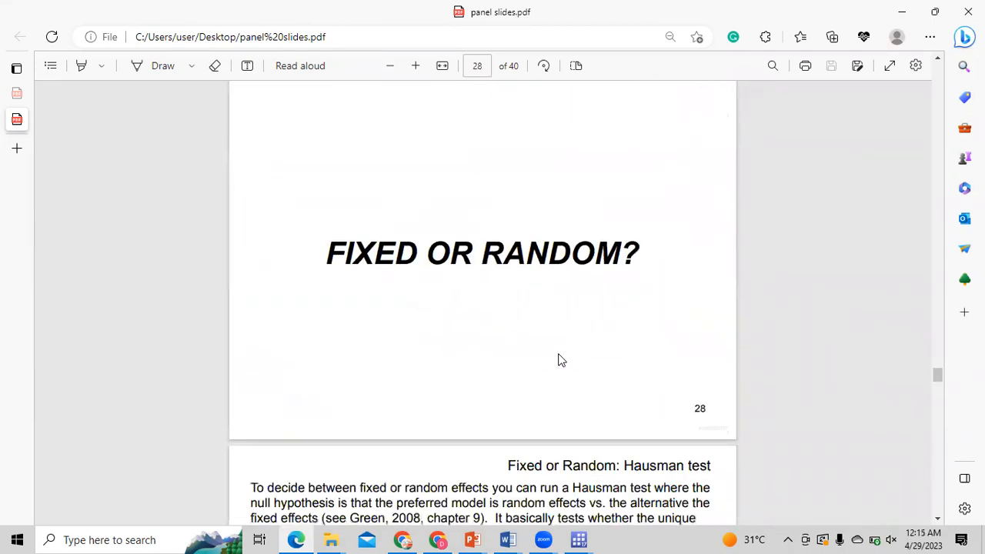
{"action": "scroll", "coordinate": [560, 360], "scroll_direction": "down", "scroll_amount": 5}
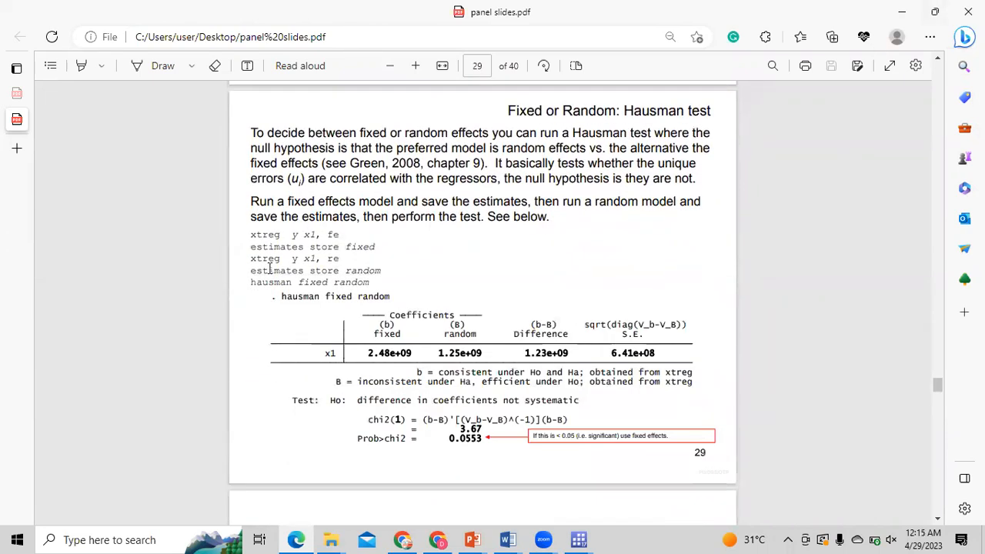
{"action": "left_click", "coordinate": [945, 13]}
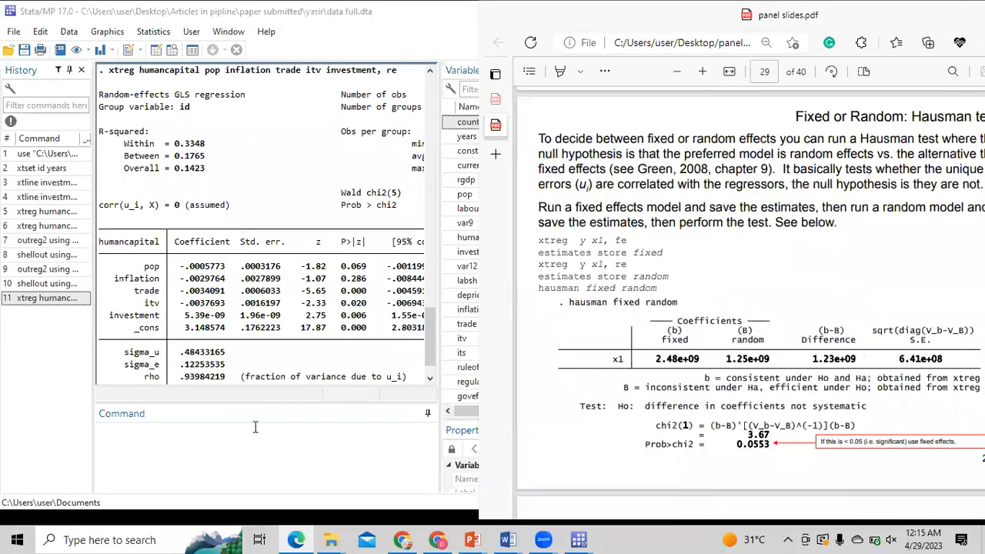
- Rerun the xtreg regression of humancapital in Stata with the fe option and store its estimates as fixed
{"action": "left_click", "coordinate": [243, 449]}
{"action": "key", "text": "Page_Up"}
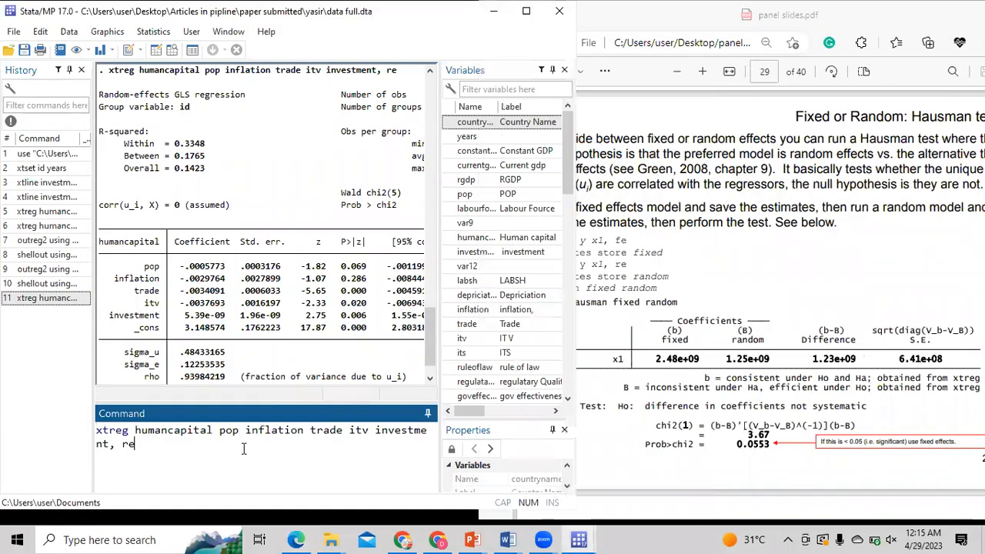
{"action": "key", "text": "BackSpace"}
{"action": "key", "text": "BackSpace"}
{"action": "type", "text": "fe"}
{"action": "key", "text": "Return"}
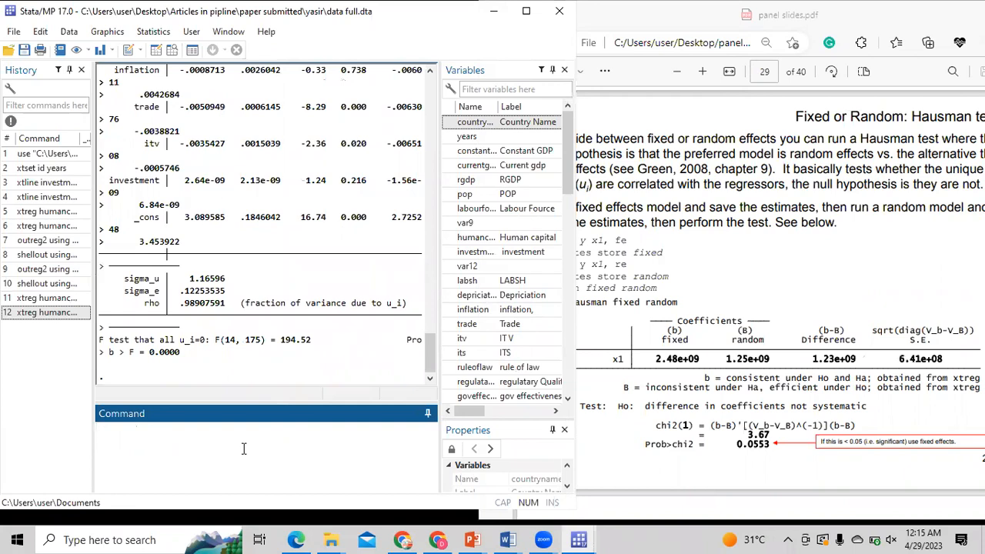
{"action": "type", "text": "estimates store fixed"}
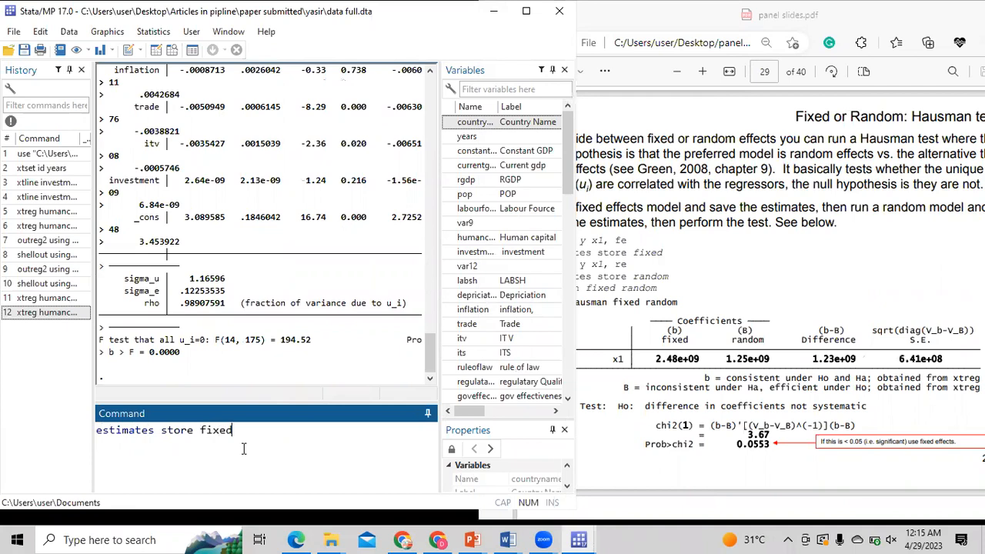
{"action": "key", "text": "Return"}
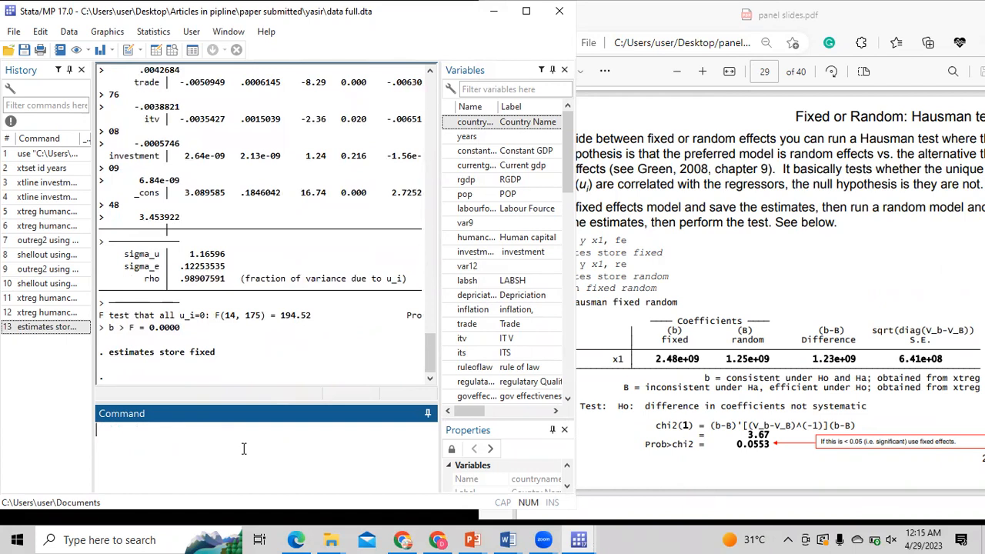
- Rerun the same xtreg regression with the re option and store its estimates as random
{"action": "key", "text": "Page_Up"}
{"action": "key", "text": "Page_Up"}
{"action": "key", "text": "BackSpace"}
{"action": "key", "text": "BackSpace"}
{"action": "type", "text": "re"}
{"action": "key", "text": "Return"}
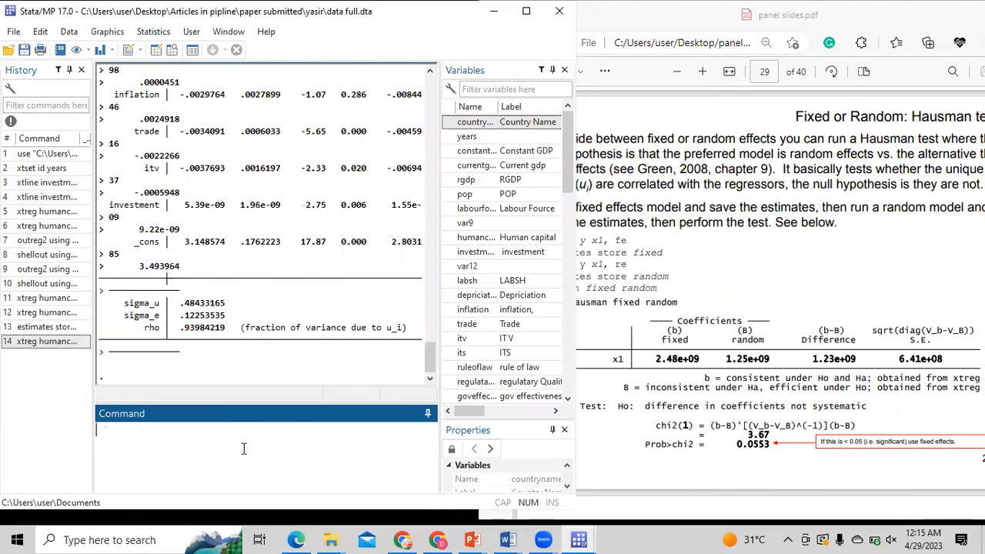
{"action": "type", "text": "estimate"}
{"action": "type", "text": "s store "}
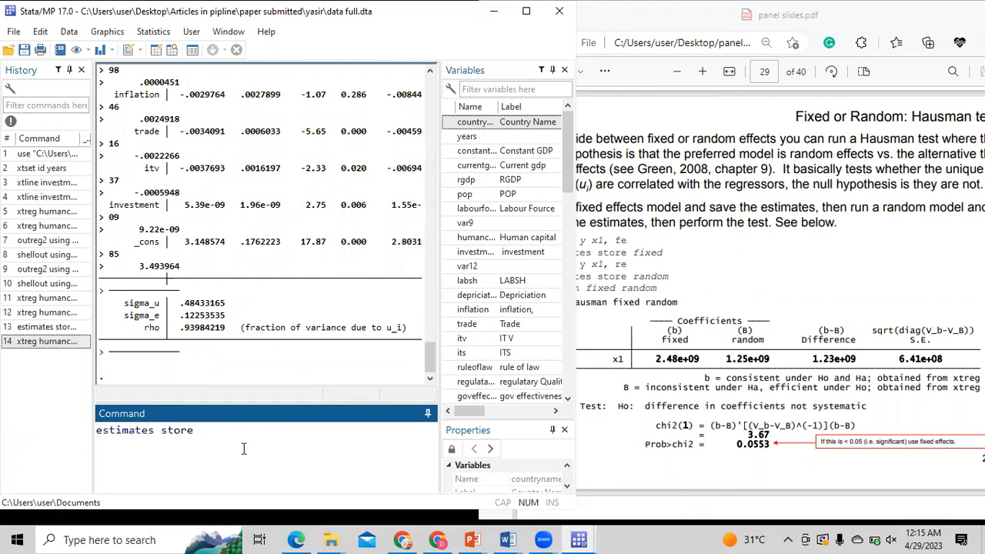
{"action": "type", "text": "random"}
{"action": "key", "text": "Return"}
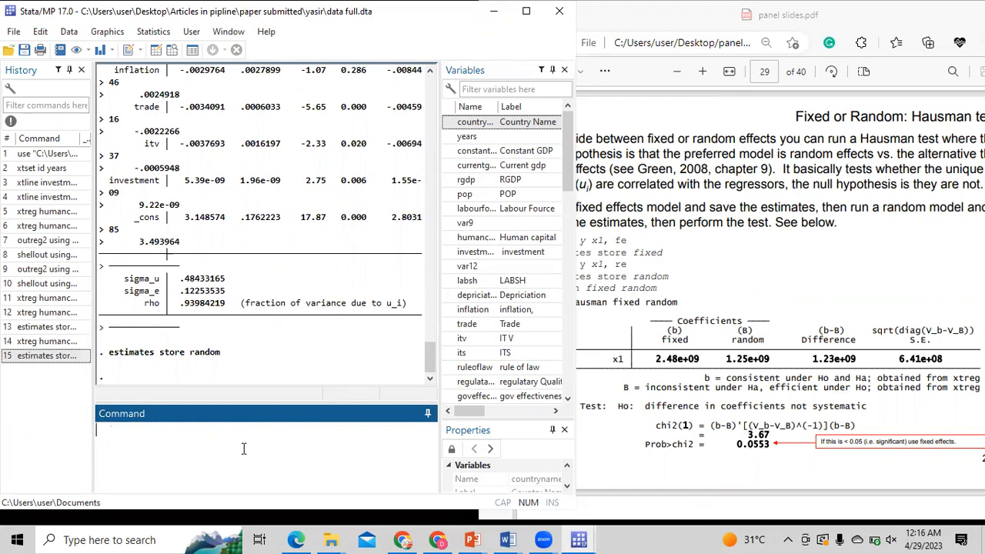
- Run the Hausman test on the stored fixed and random estimates, repeating it with the Stata window maximized
{"action": "type", "text": "hausman fixed random"}
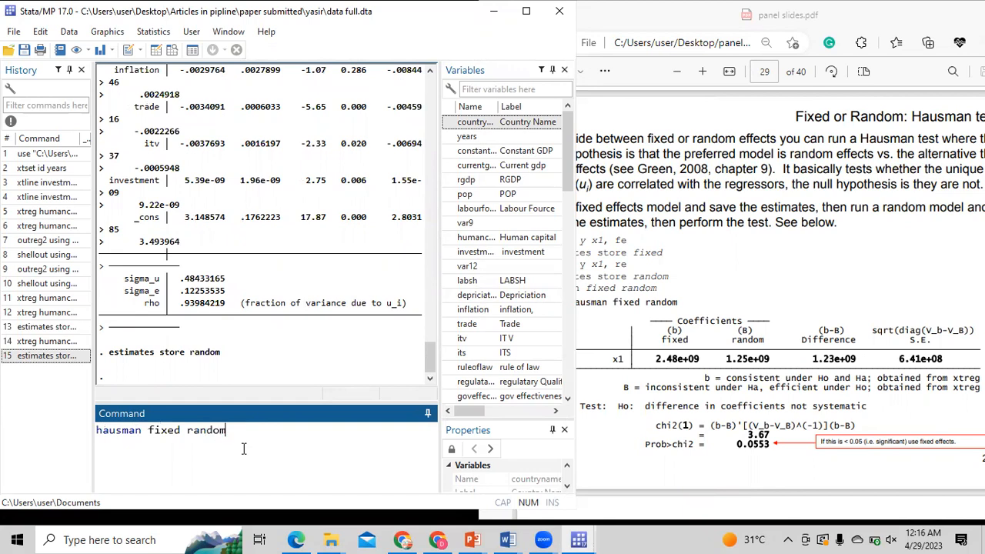
{"action": "key", "text": "Return"}
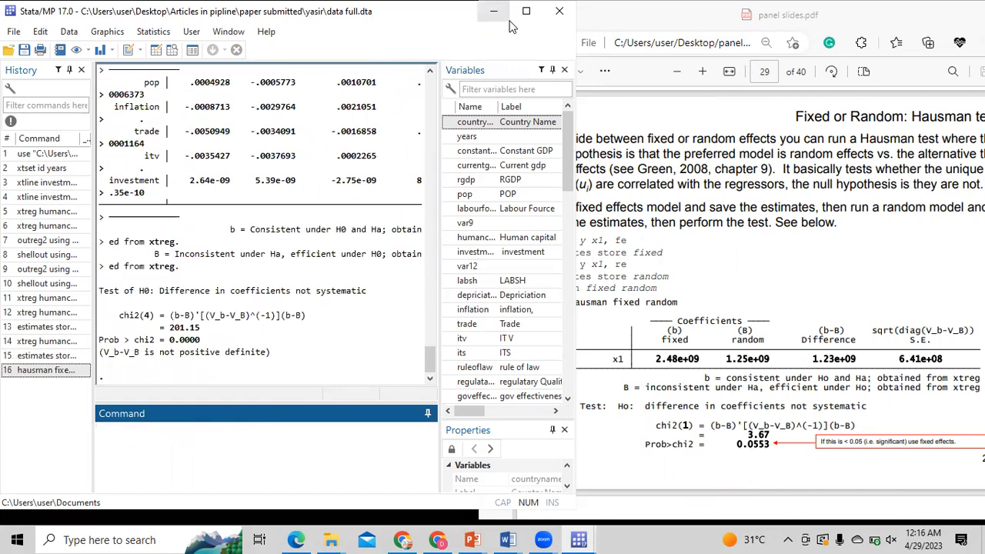
{"action": "left_click", "coordinate": [524, 14]}
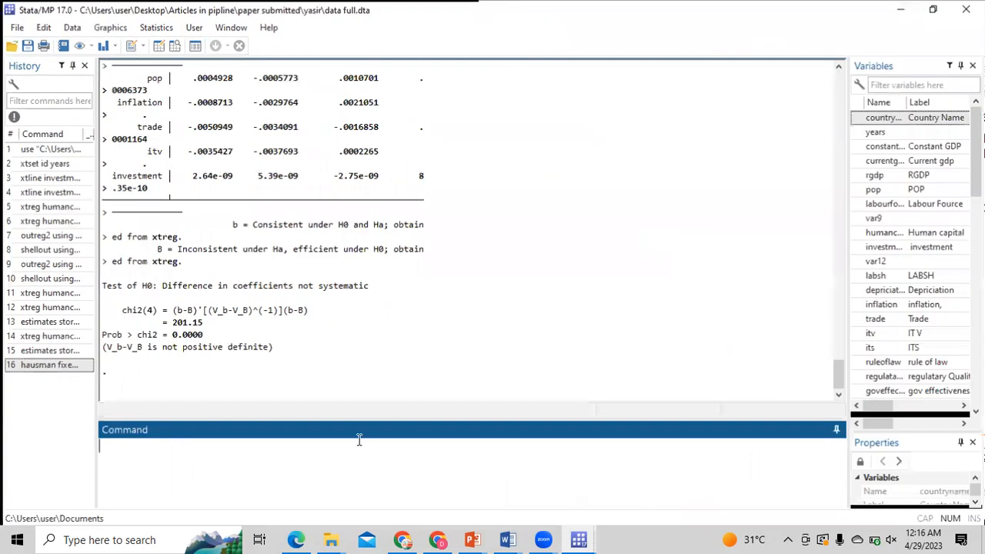
{"action": "key", "text": "Page_Up"}
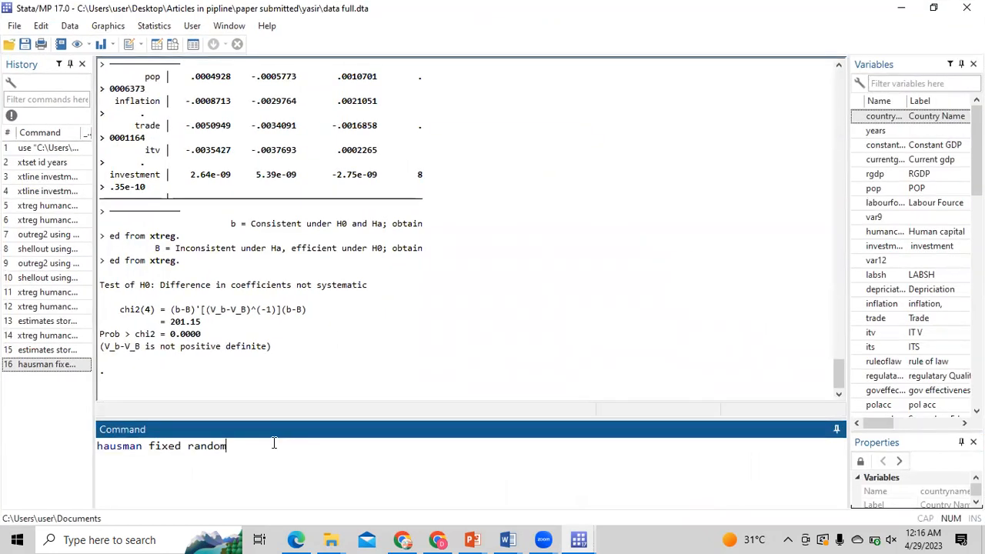
{"action": "key", "text": "Return"}
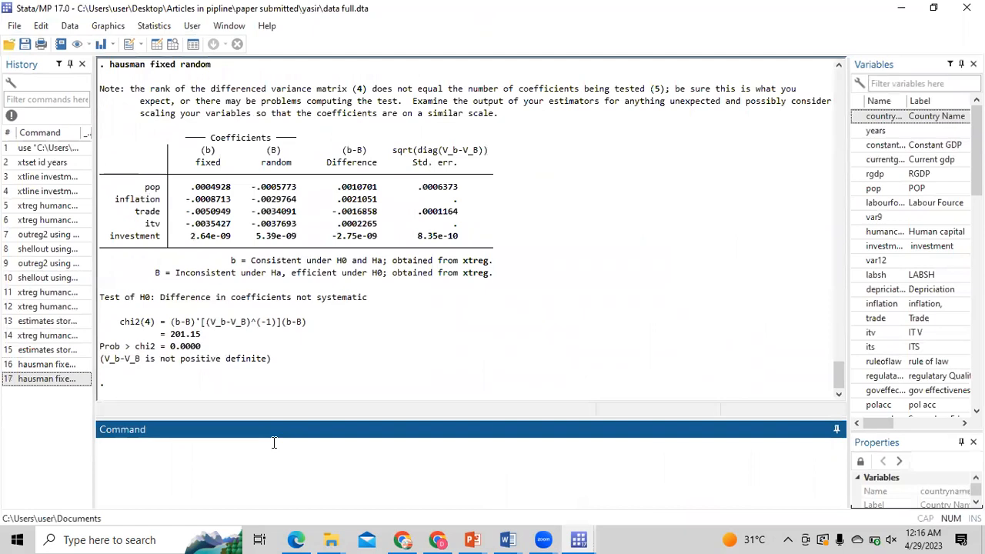
- Highlight the Prob > chi2 line of the Hausman output and compare it with the decision rule on slide 29
{"action": "double_click", "coordinate": [194, 347]}
{"action": "left_click_drag", "start_coordinate": [146, 353], "coordinate": [100, 352]}
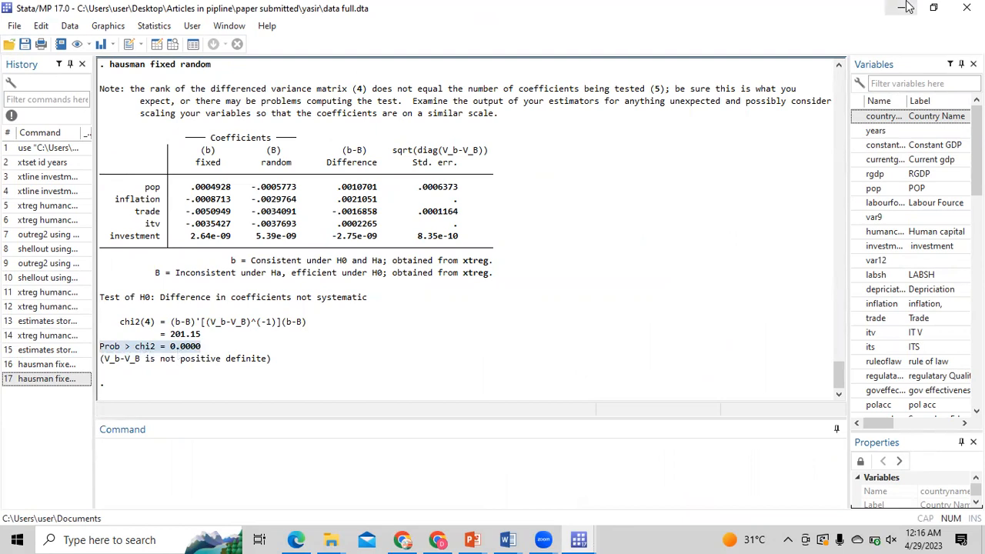
{"action": "left_click", "coordinate": [931, 7]}
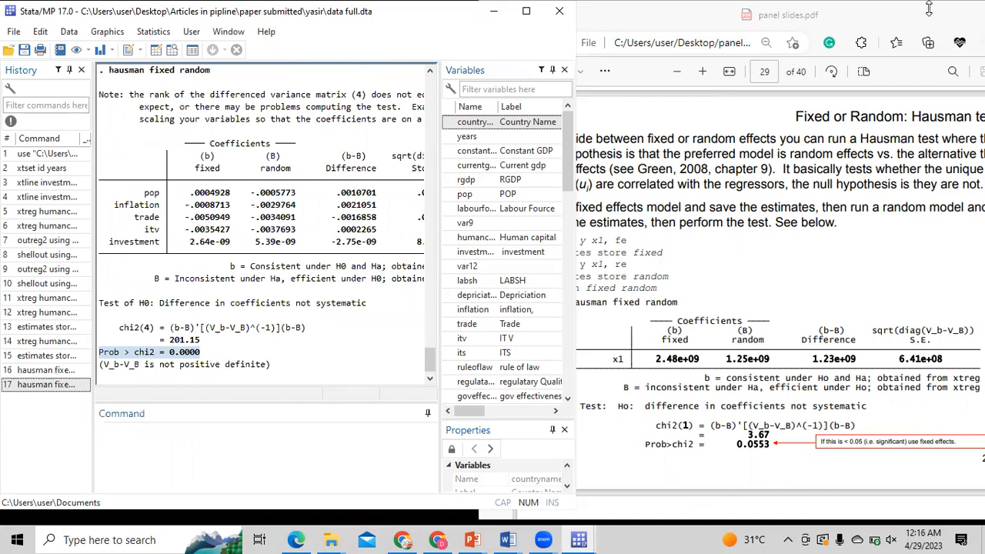
{"action": "left_click", "coordinate": [525, 11]}
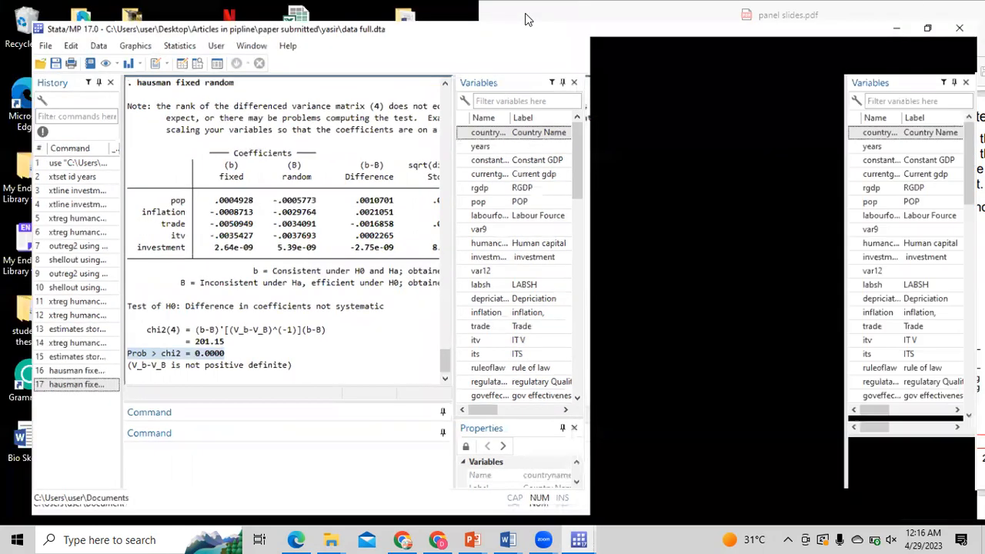